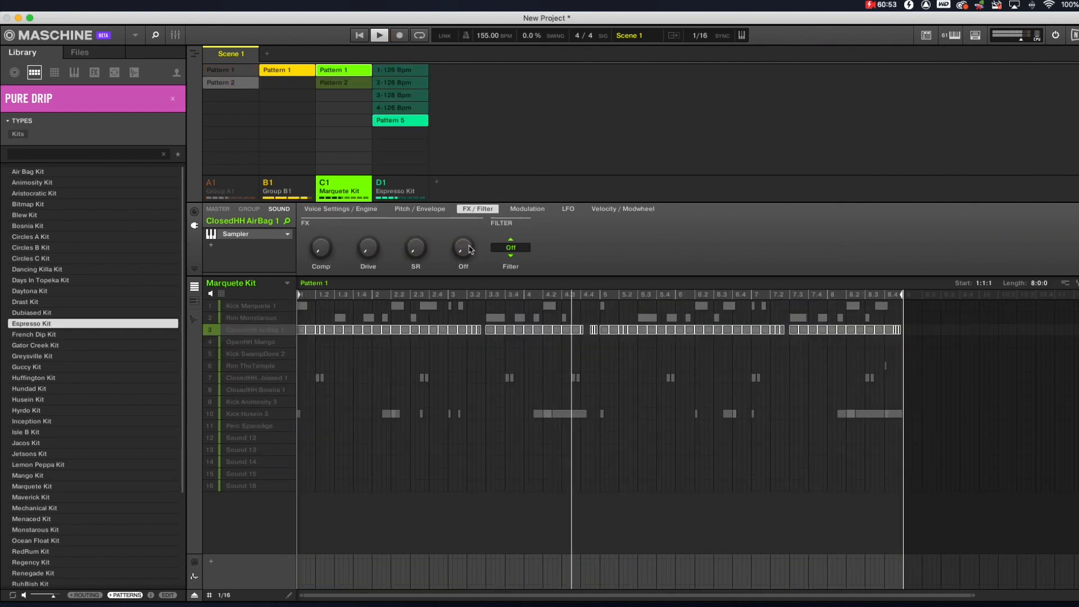
Play the scene with Group A1 and its Croise sound unmuted and the Mezza sound muted
click(257, 195)
key(space)
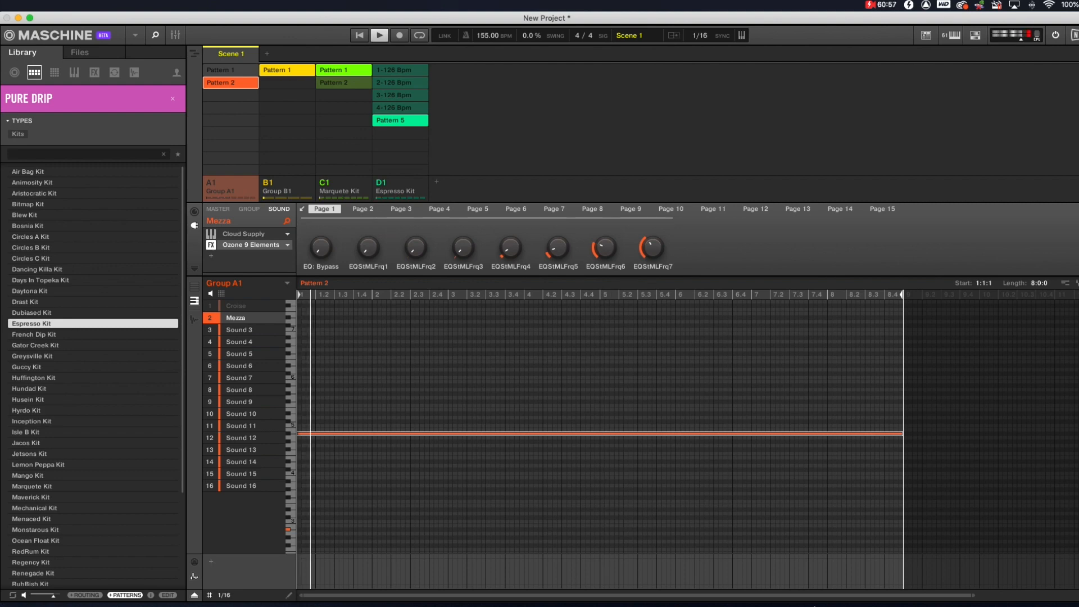
click(214, 183)
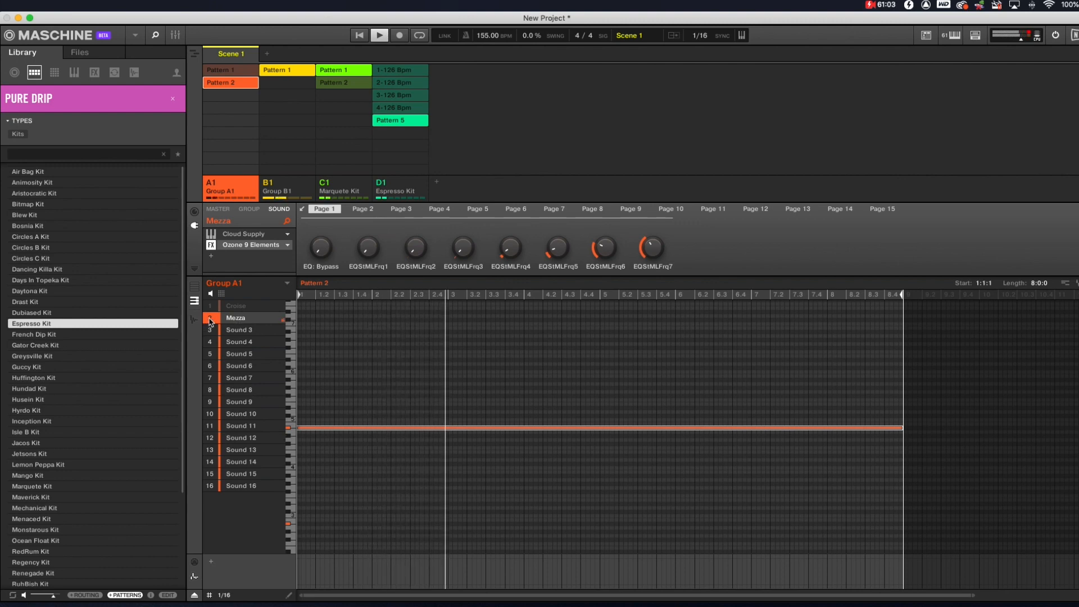
click(236, 308)
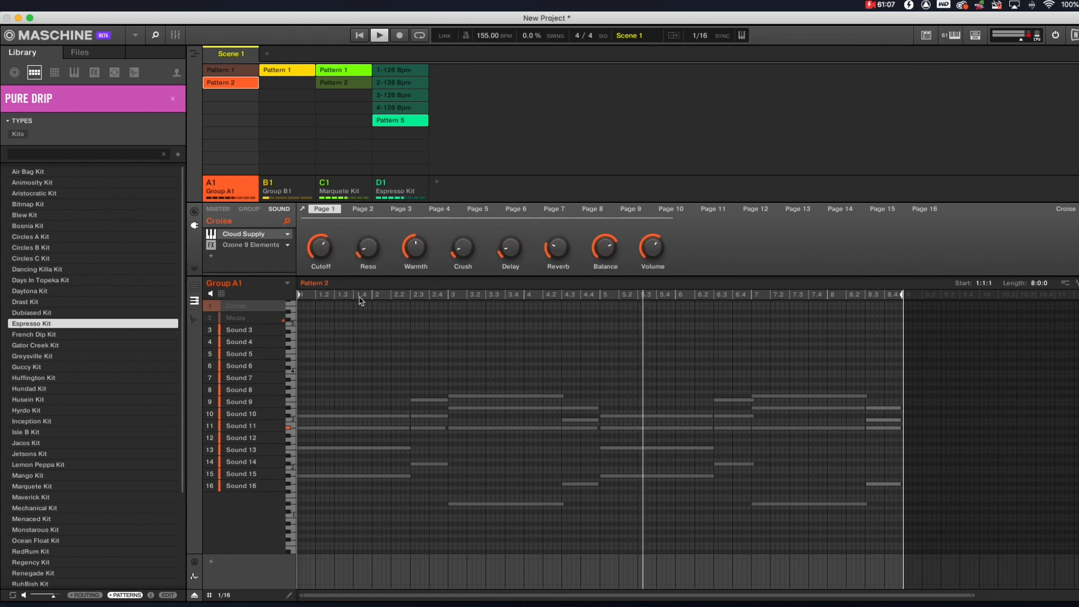
click(211, 306)
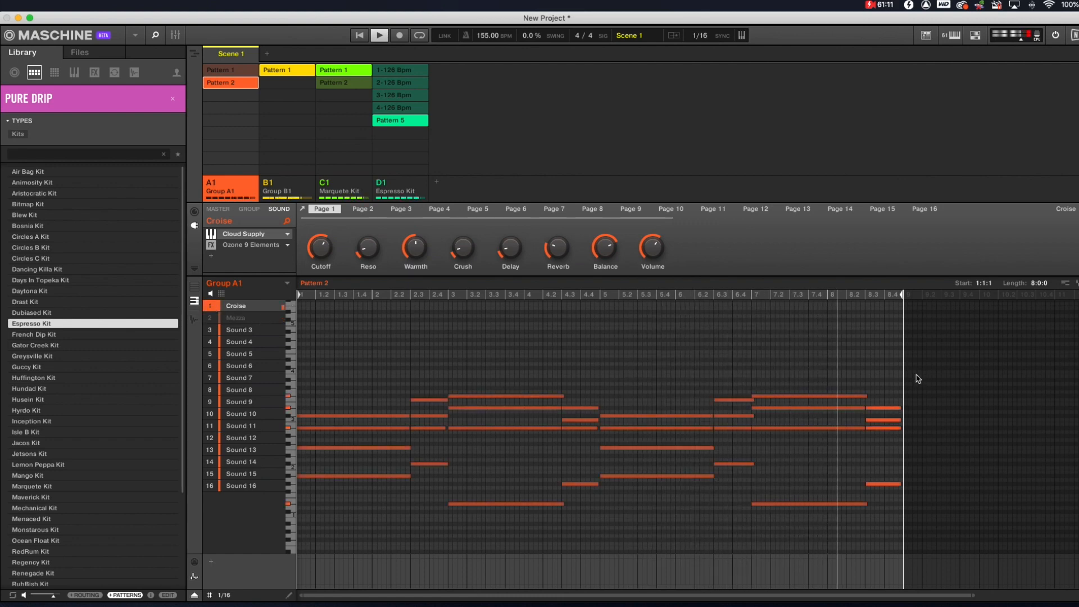
Shorten all of Croise's sustained chord notes in Pattern 2 to brief stabs
drag(937, 357, 262, 512)
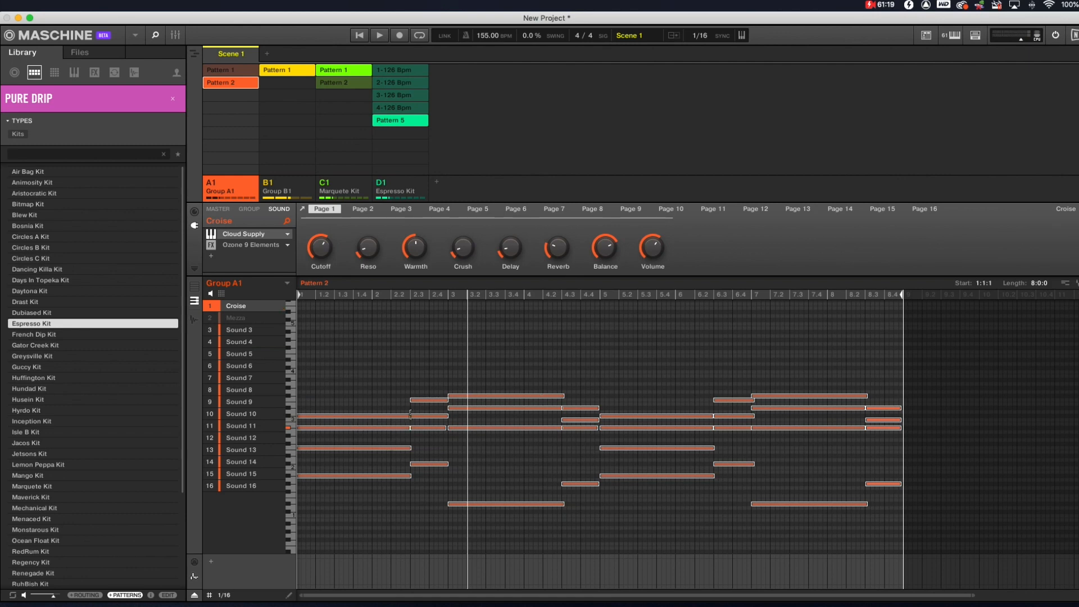
drag(407, 416, 299, 422)
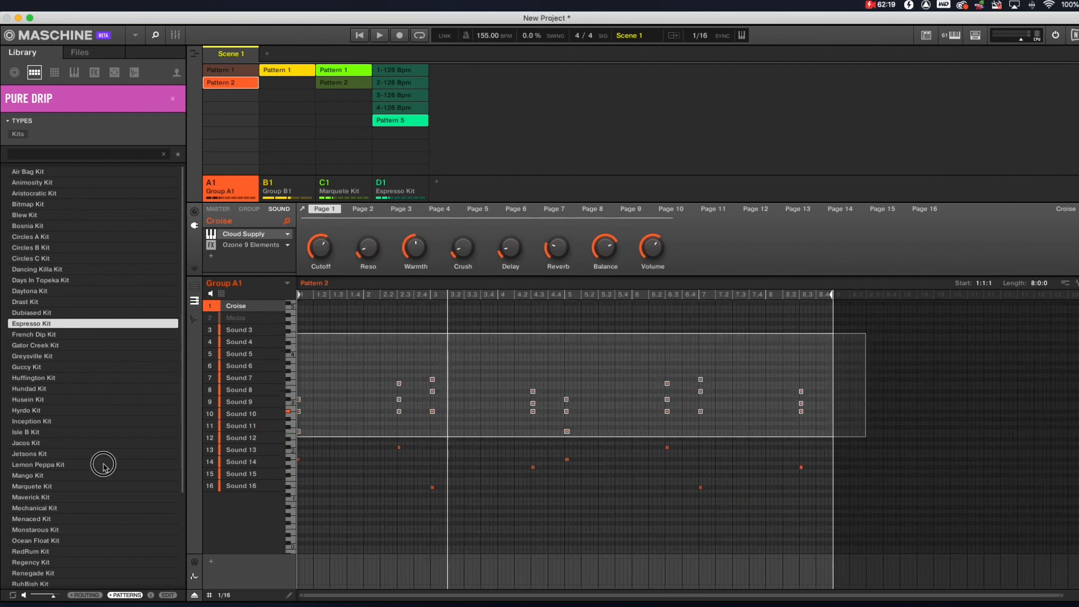
drag(300, 402, 304, 373)
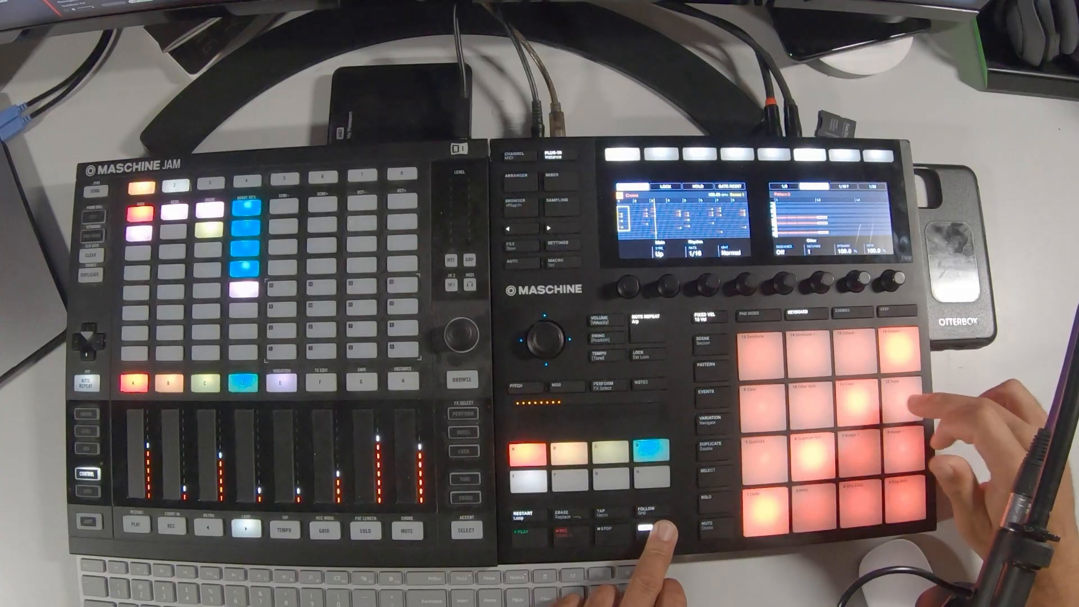
Duplicate the block of four chord stabs at bar 5 to continue the repeated rhythm, and play the result
drag(641, 343, 567, 424)
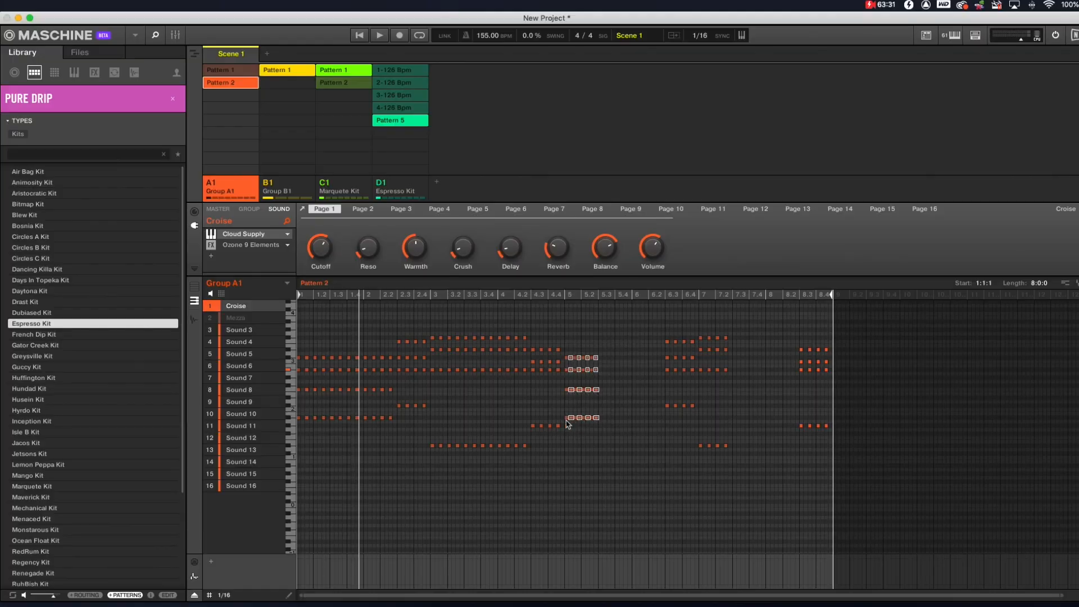
drag(571, 360, 600, 361)
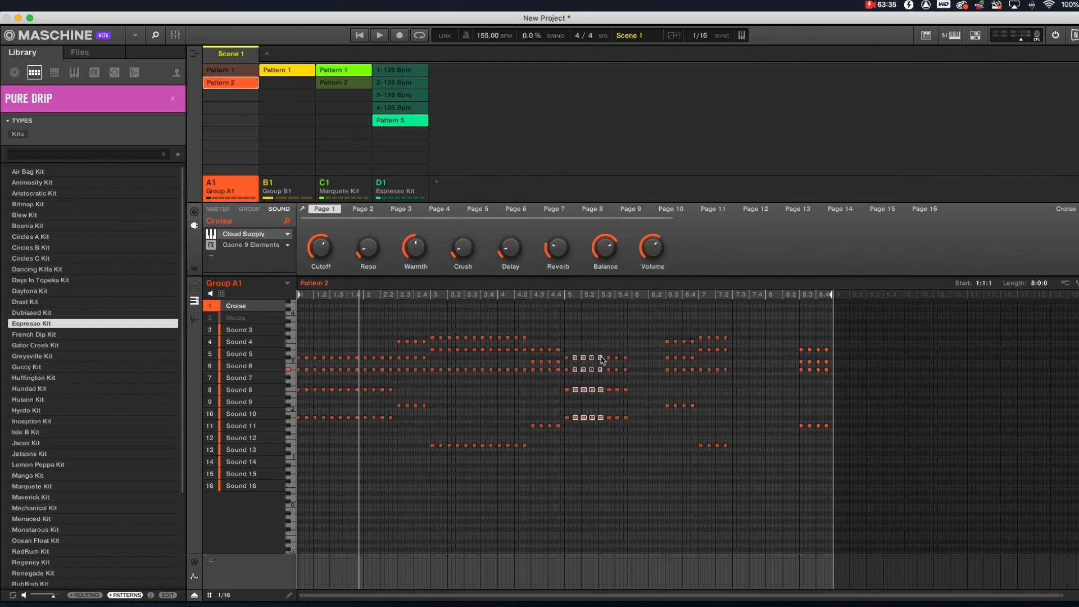
drag(577, 363, 630, 361)
key(space)
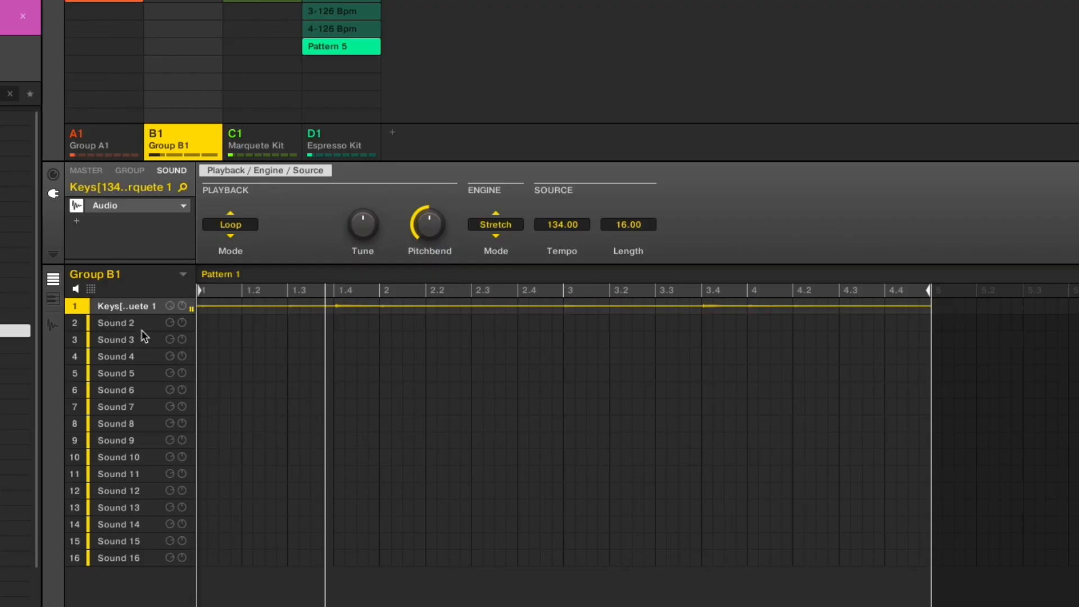
Copy the Keys sound in slot 1 of Group B1 and paste it into Sound 2
right_click(139, 307)
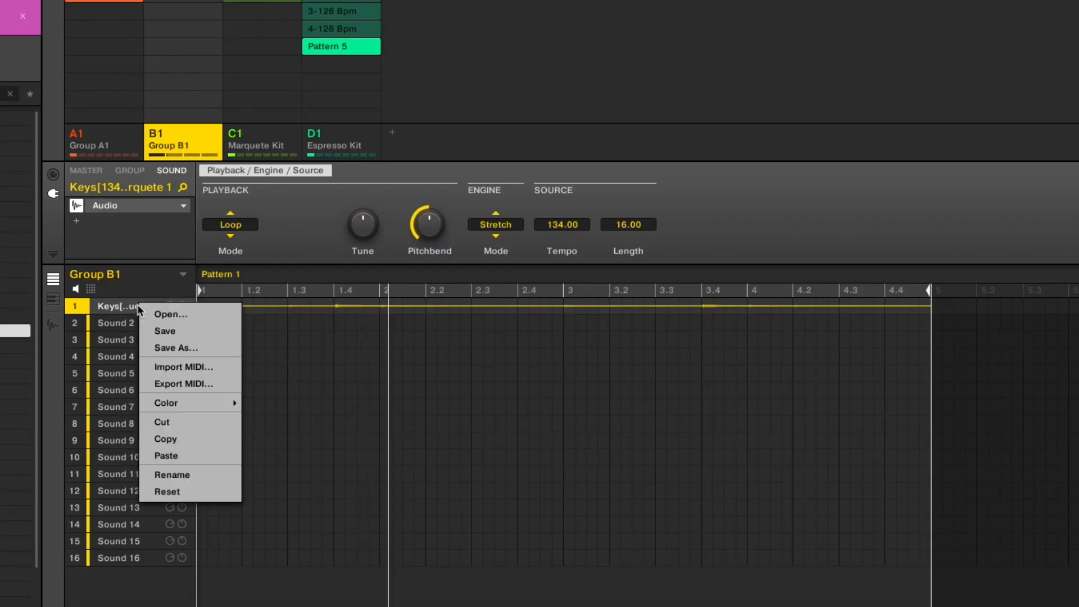
click(174, 439)
click(115, 325)
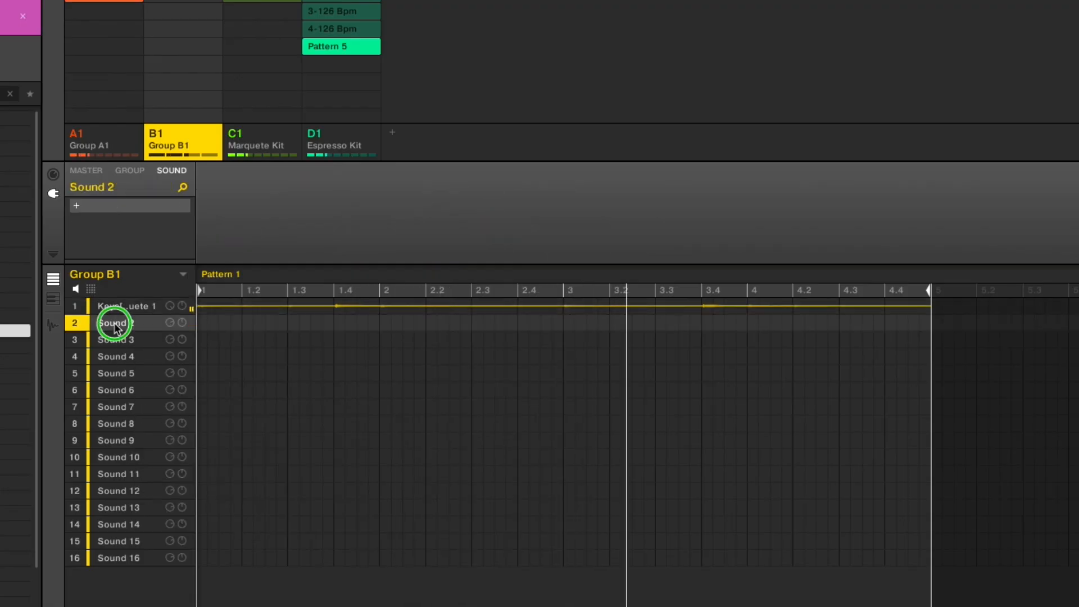
right_click(115, 326)
click(186, 471)
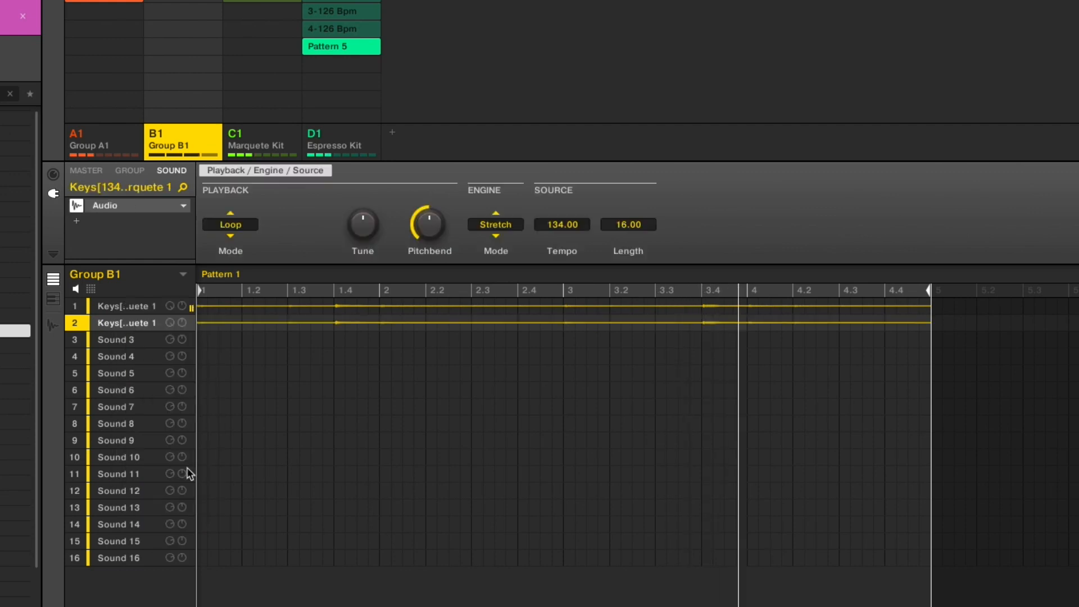
Audition the original and duplicated Keys sounds separately during playback, and unmute both for the combined sound
click(83, 309)
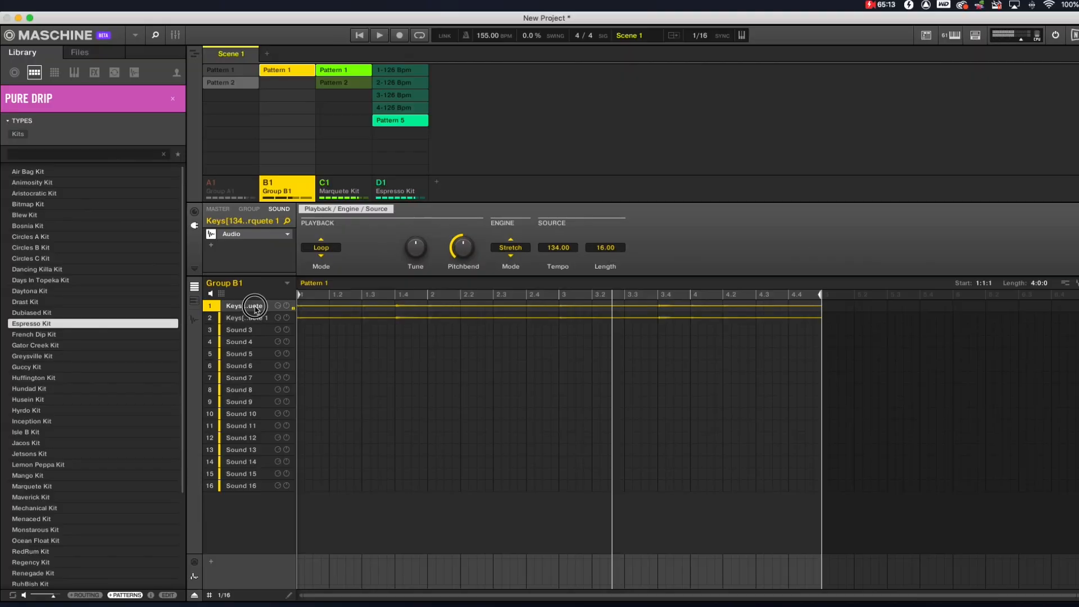
click(255, 317)
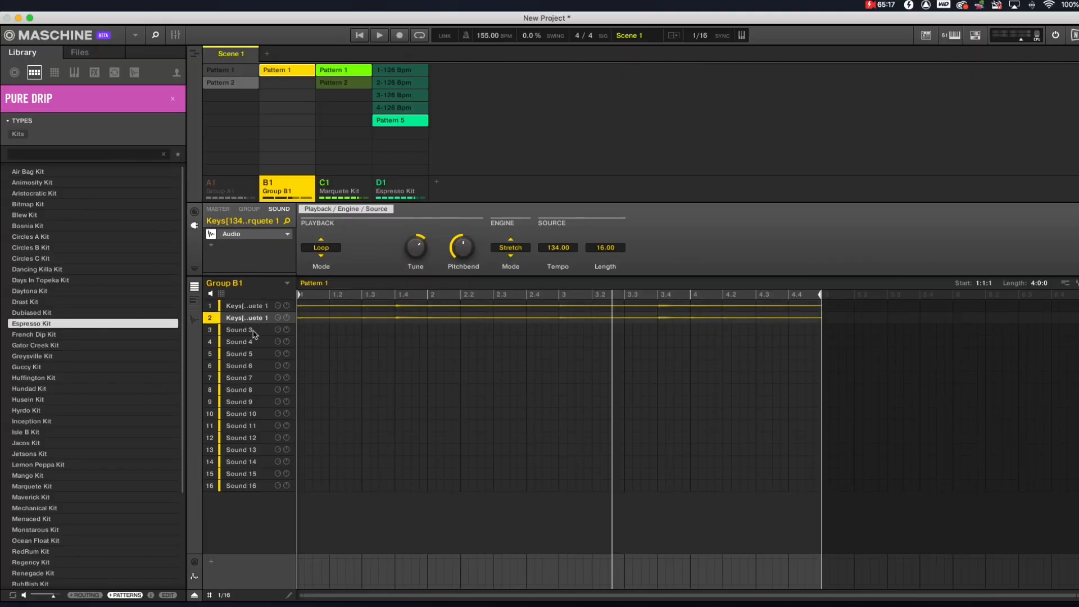
click(211, 318)
key(space)
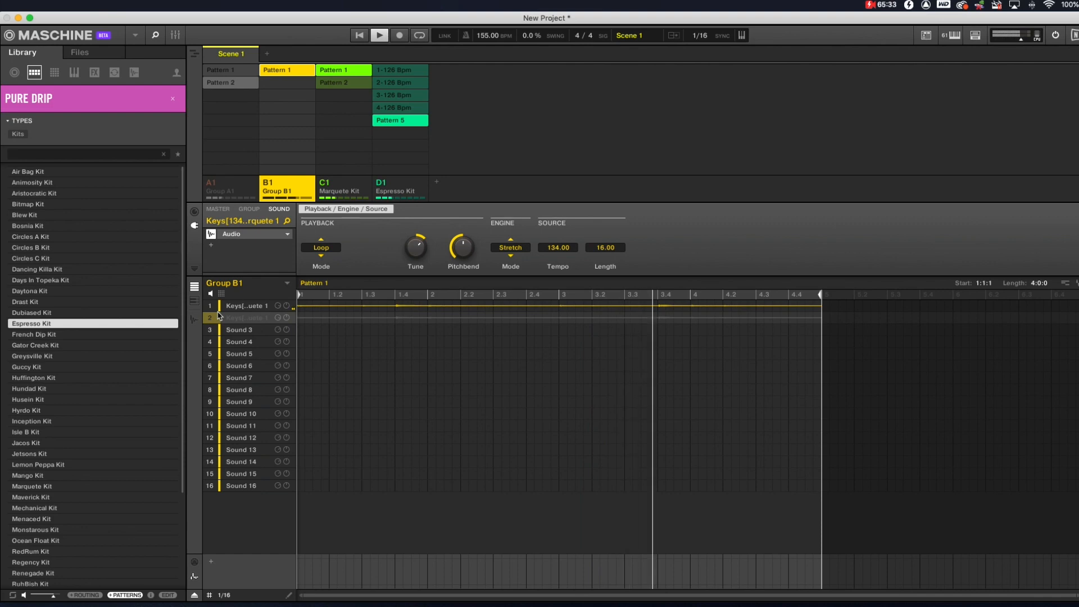
right_click(218, 316)
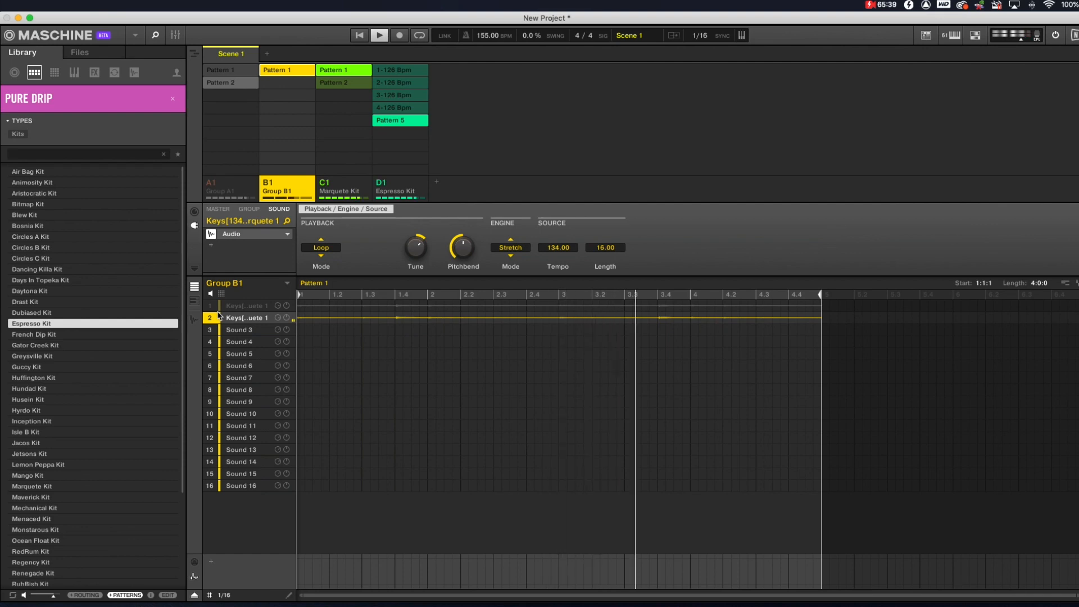
click(218, 311)
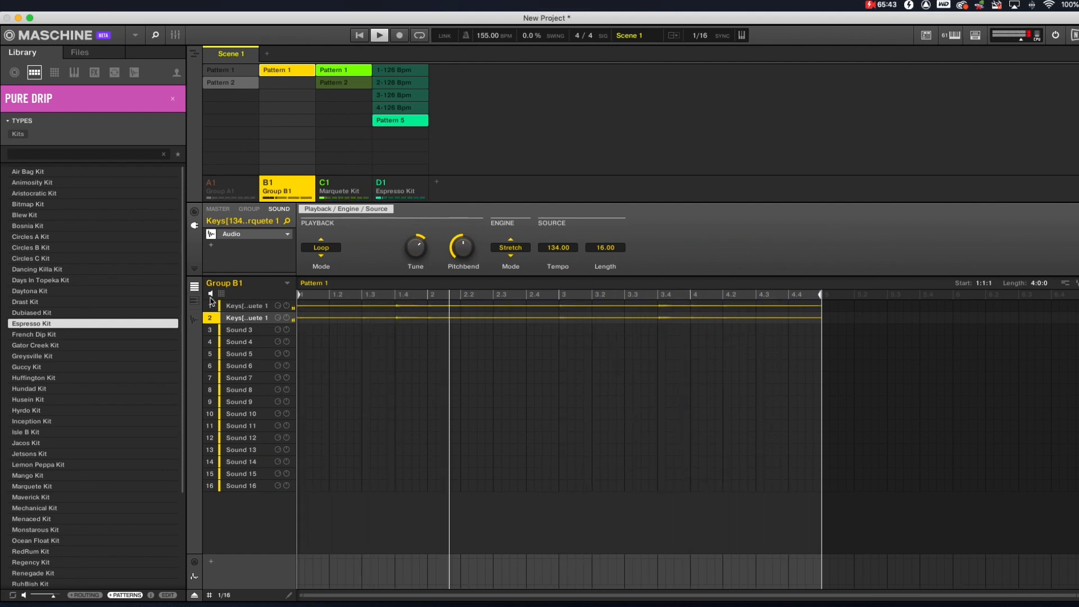
Unmute Group A1 and open it for editing
click(212, 183)
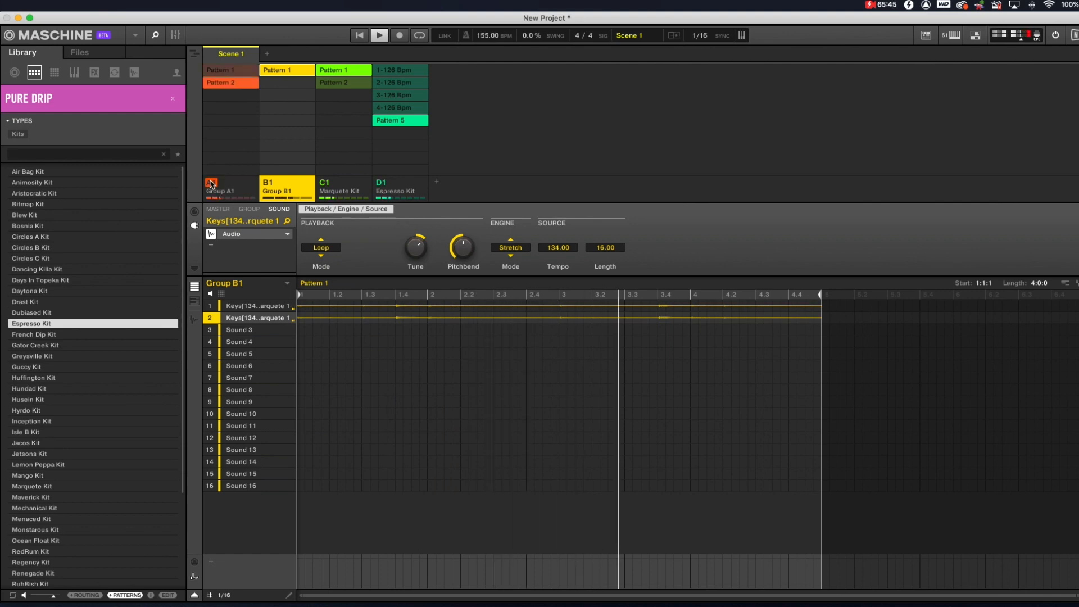
click(246, 187)
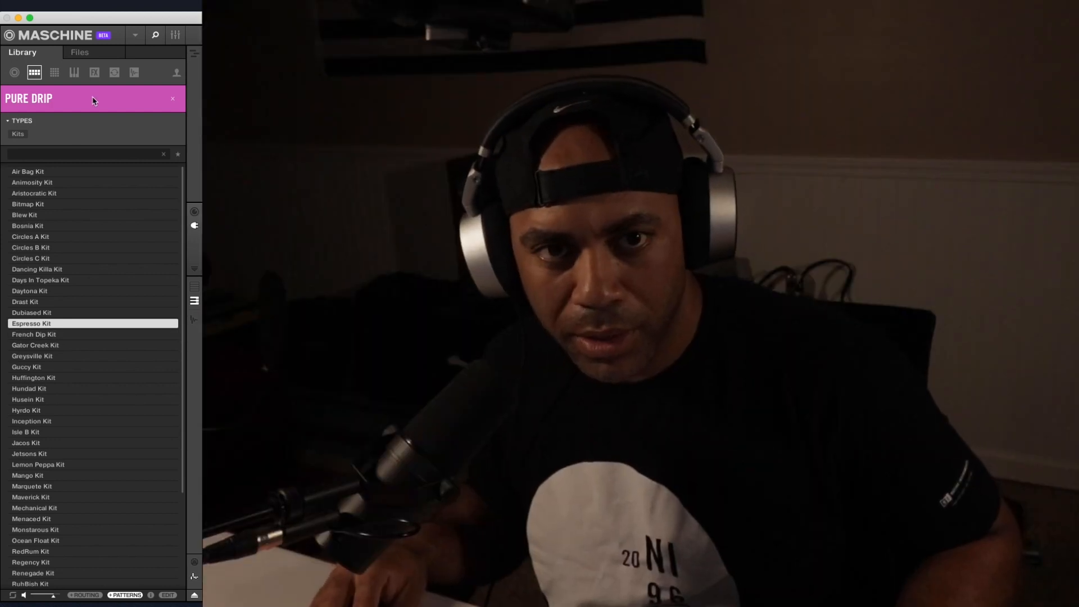
Browse the library's instruments and show only the Cloud Supply presets
click(80, 52)
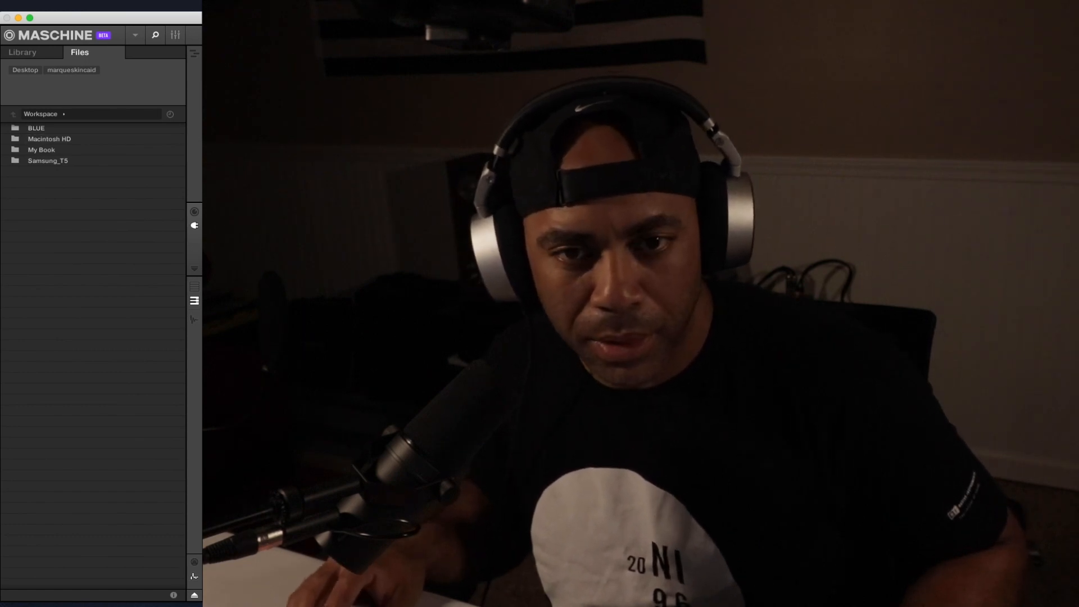
click(44, 57)
click(103, 104)
click(74, 72)
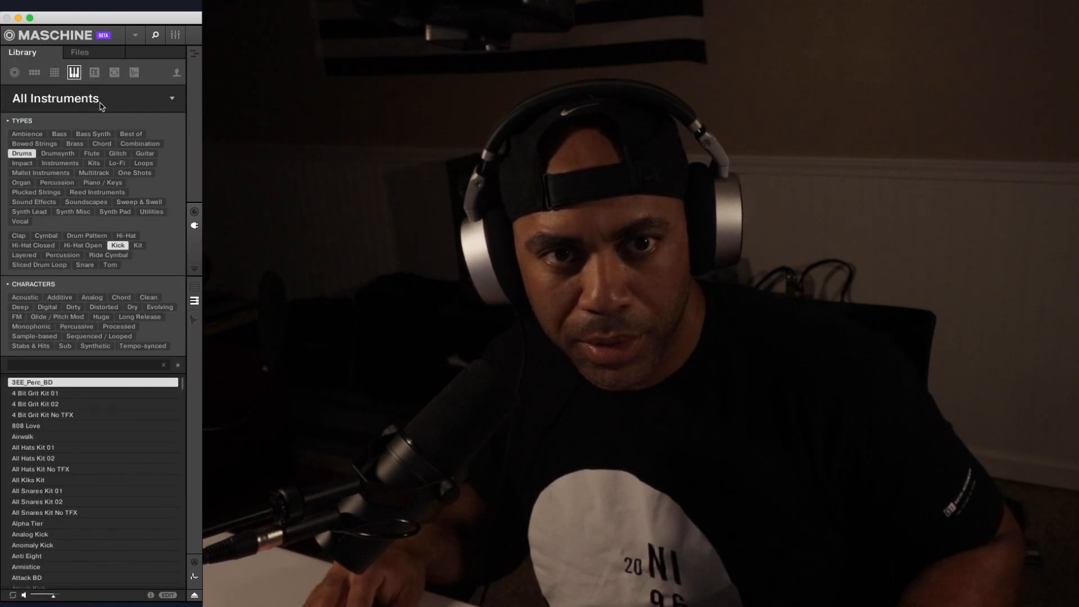
click(100, 104)
scroll(162, 424, down, 5)
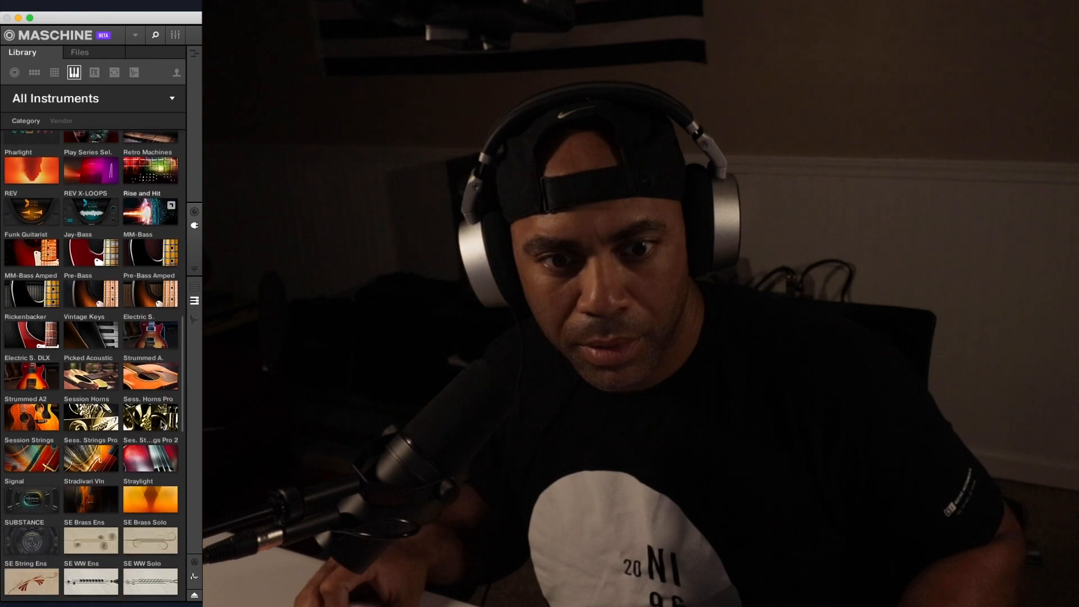
scroll(161, 425, down, 10)
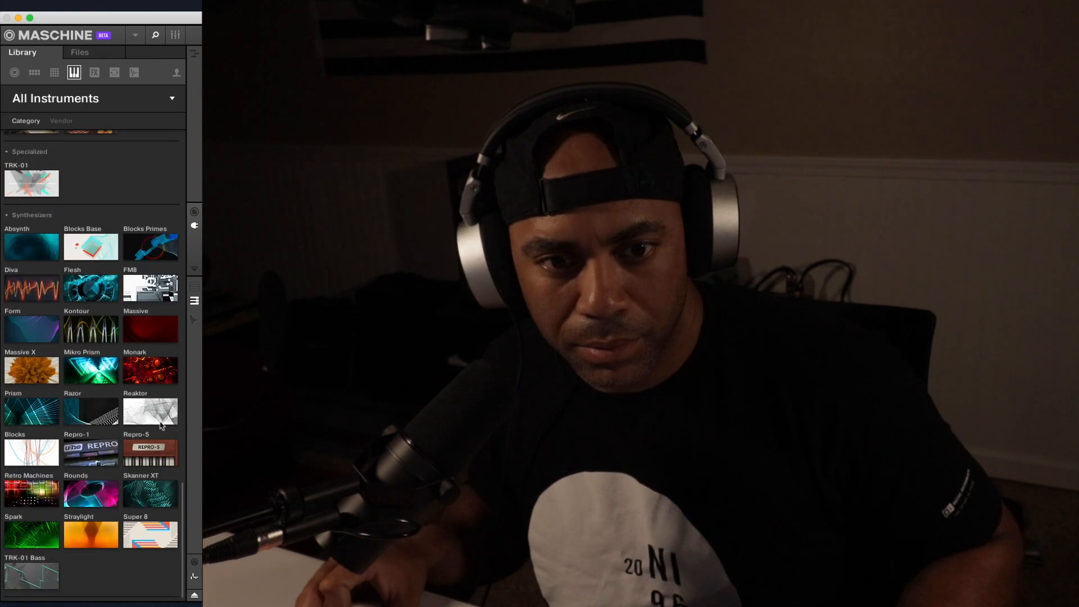
scroll(161, 426, up, 20)
scroll(147, 421, down, 2)
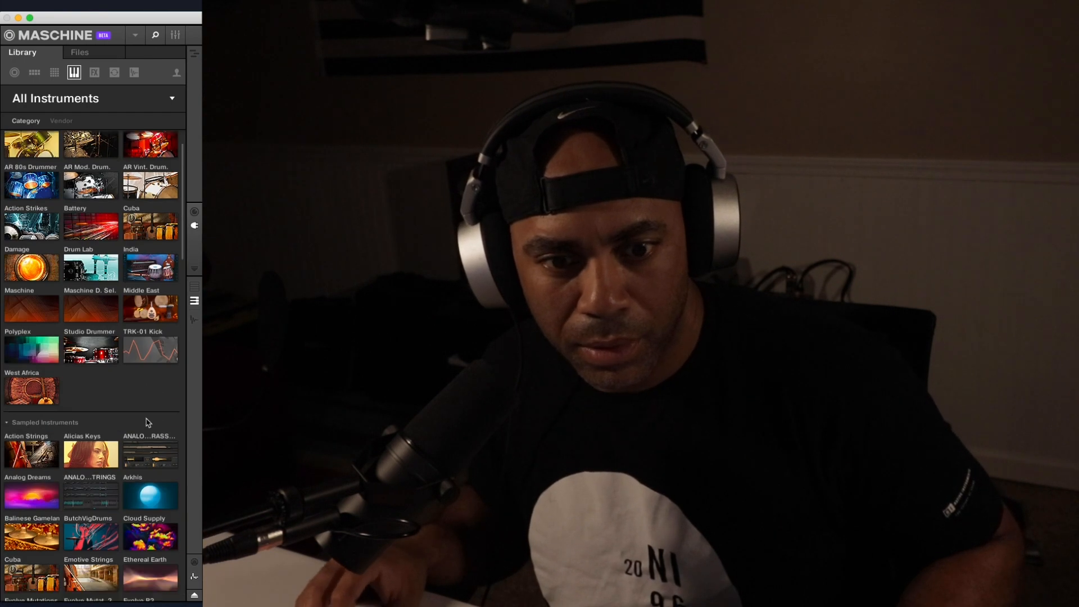
click(151, 482)
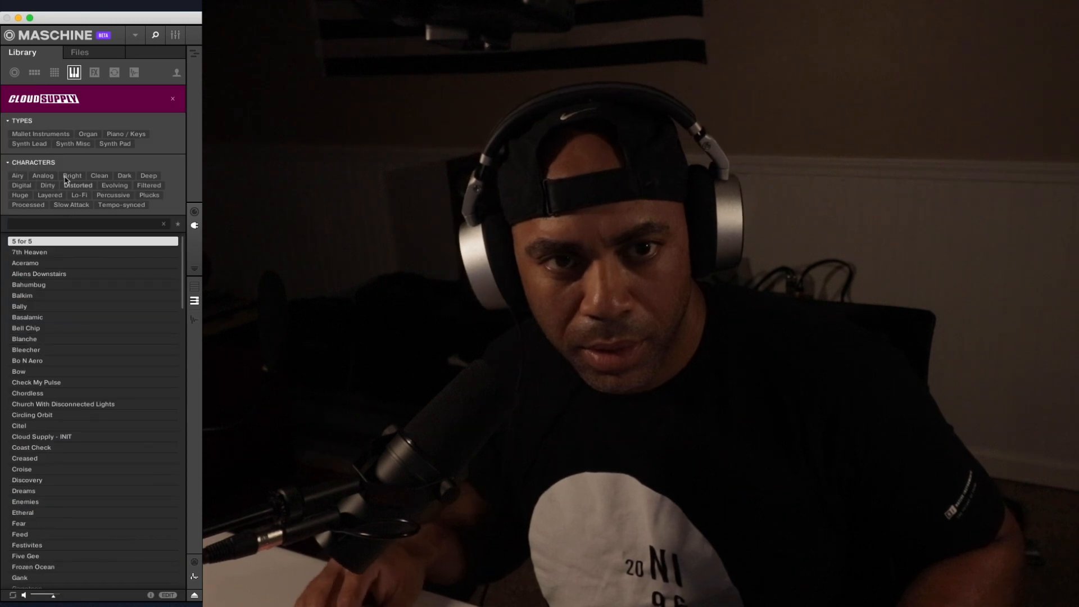
Filter the Cloud Supply presets by Synth Lead and audition several, including Etheral, PanHandle, Pull, Sandsburg and Sour Patch
click(41, 146)
click(77, 279)
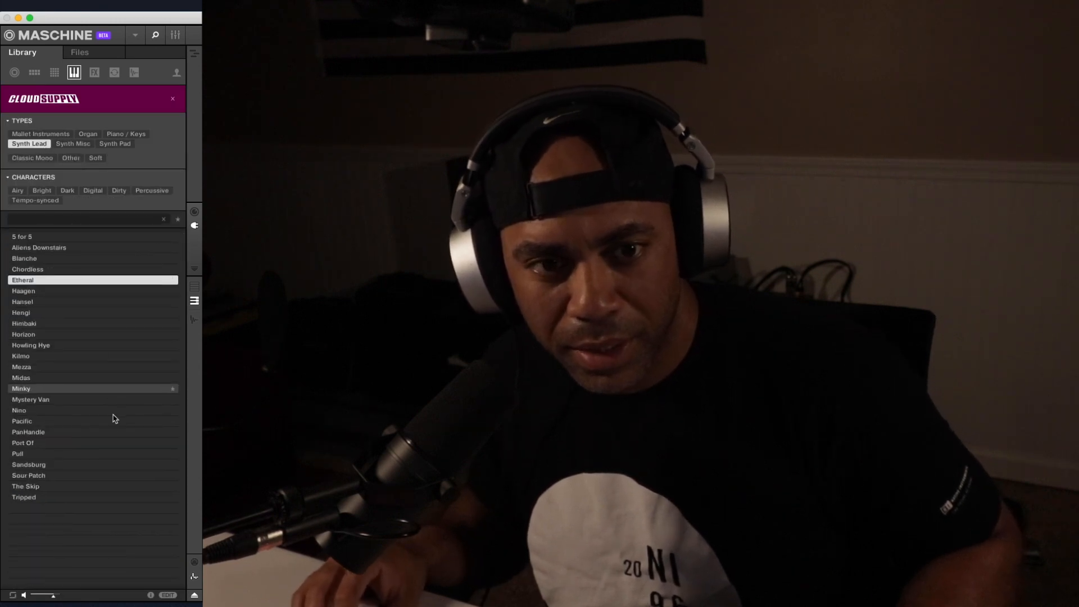
click(112, 423)
key(Down)
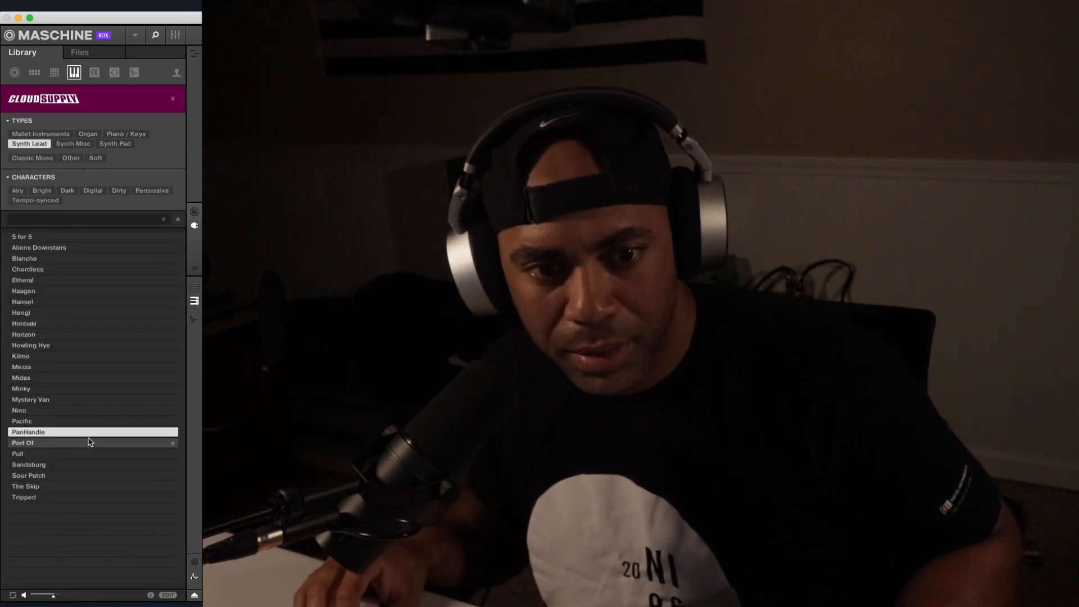
click(86, 446)
click(72, 455)
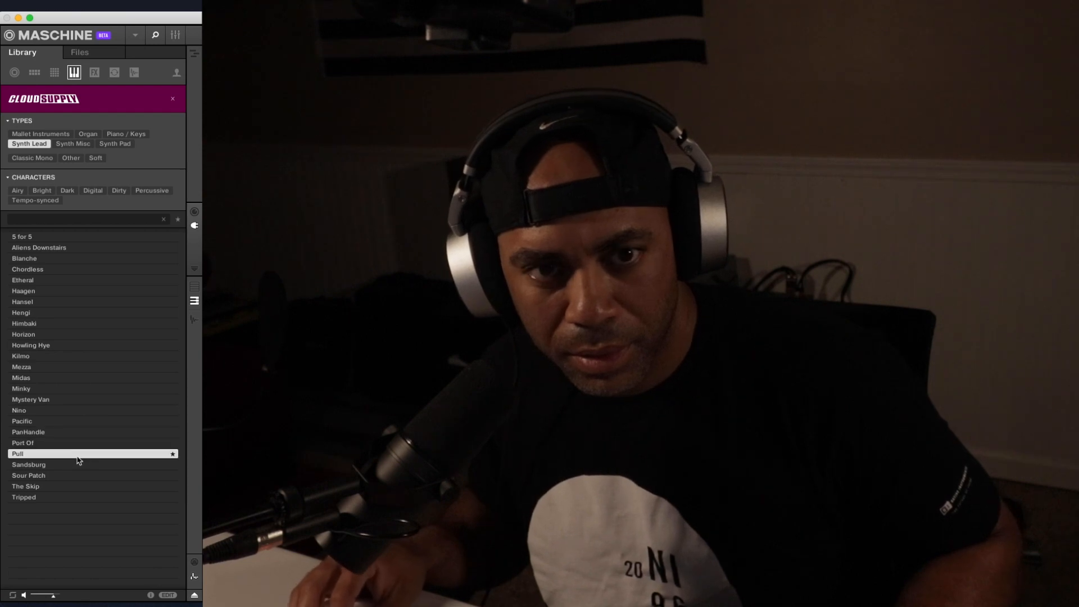
click(68, 467)
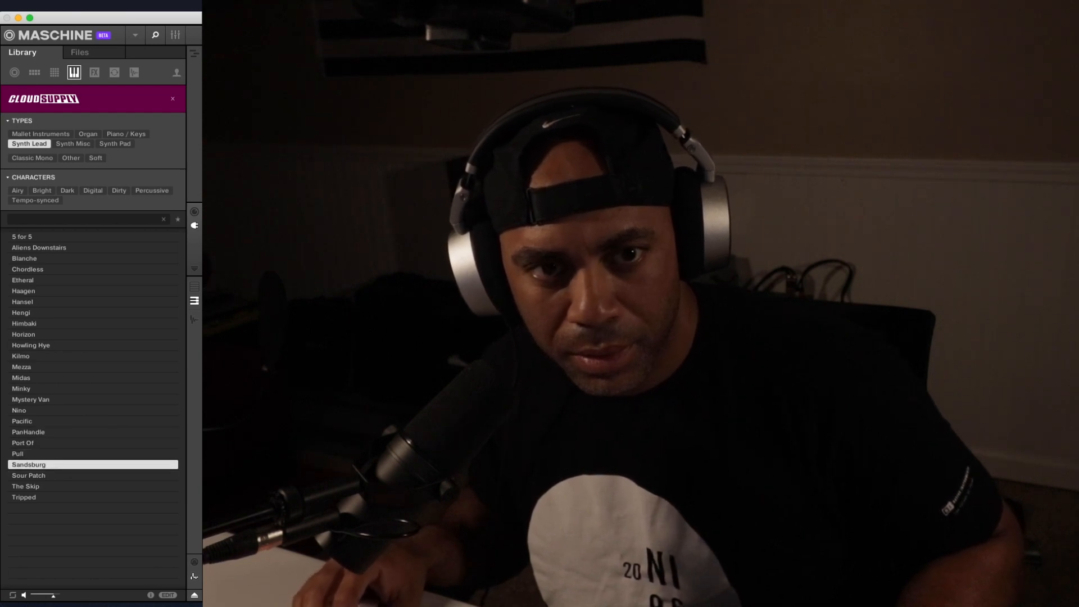
click(52, 475)
Filter the Cloud Supply presets by Piano / Keys, audition a few and load Bahumbug into sound slot 3 of Group A1
click(126, 134)
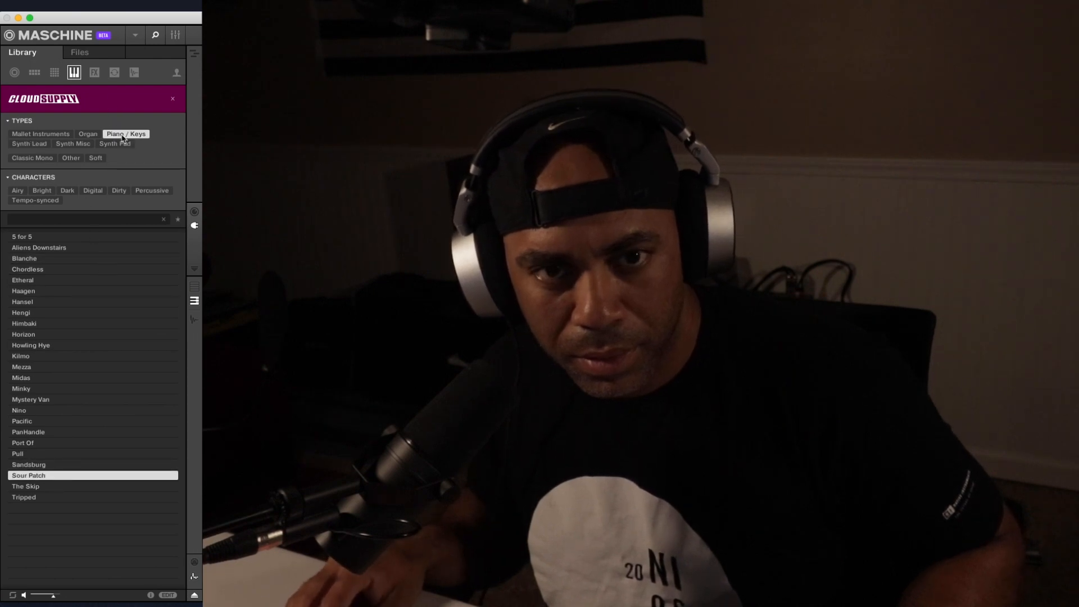
click(81, 314)
click(53, 280)
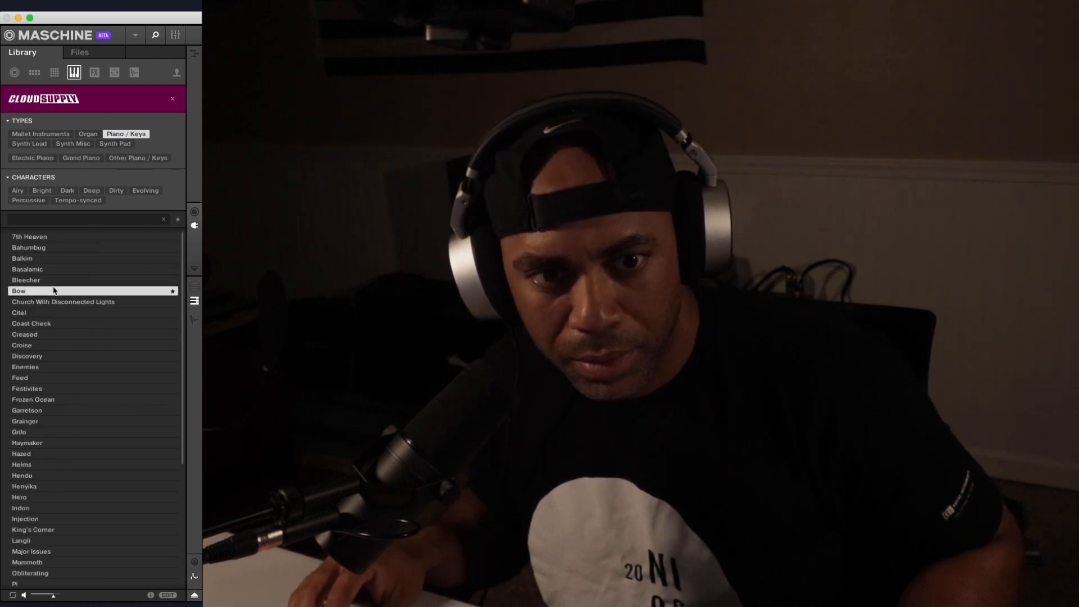
click(50, 247)
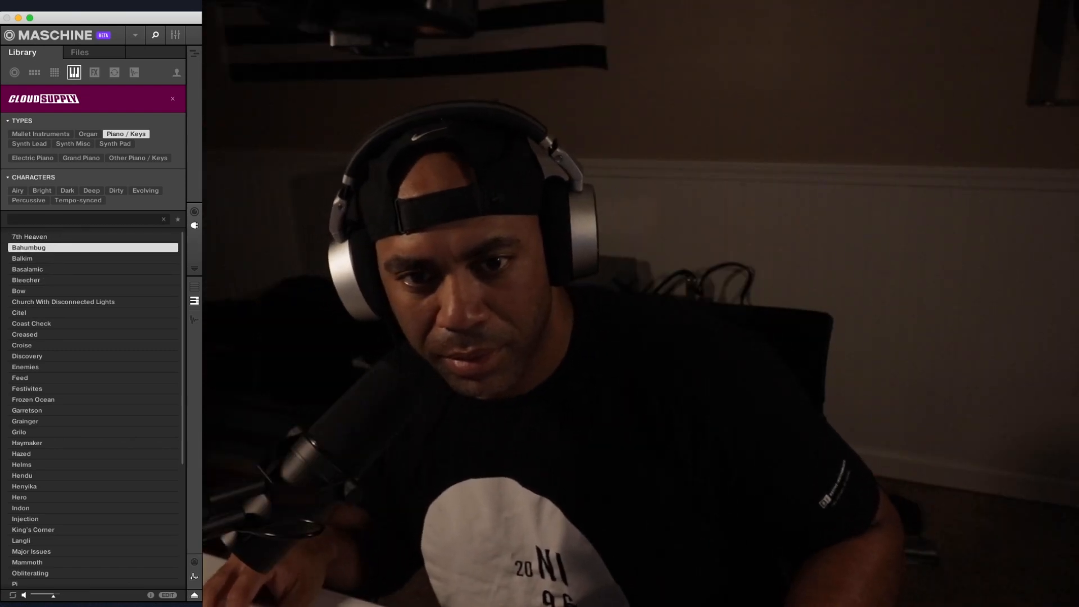
click(50, 249)
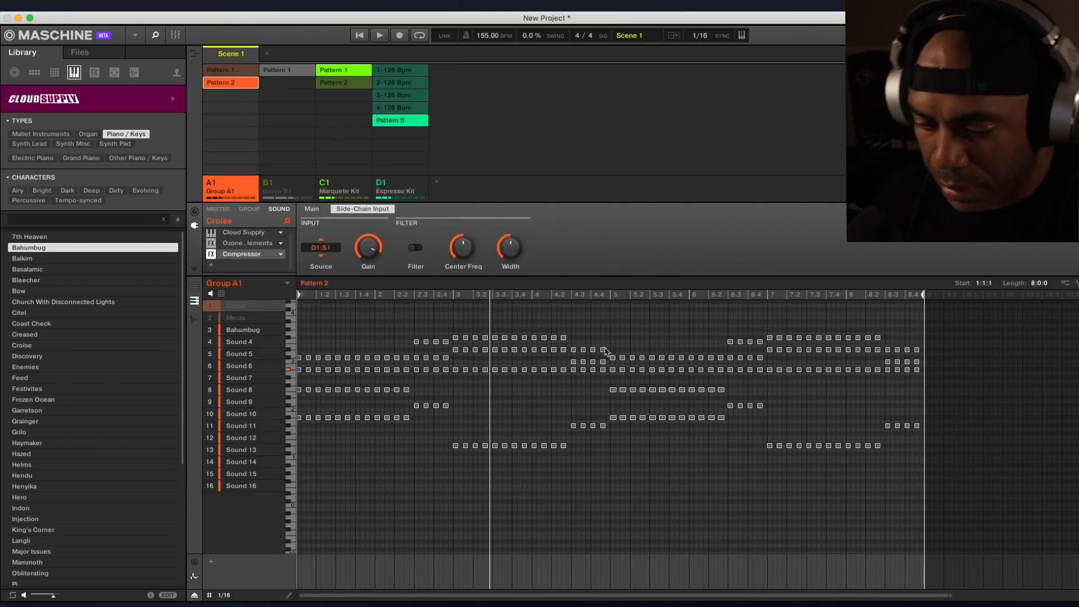
Paste Croise's repeated chord notes into the Bahumbug sound in Pattern 2
click(251, 335)
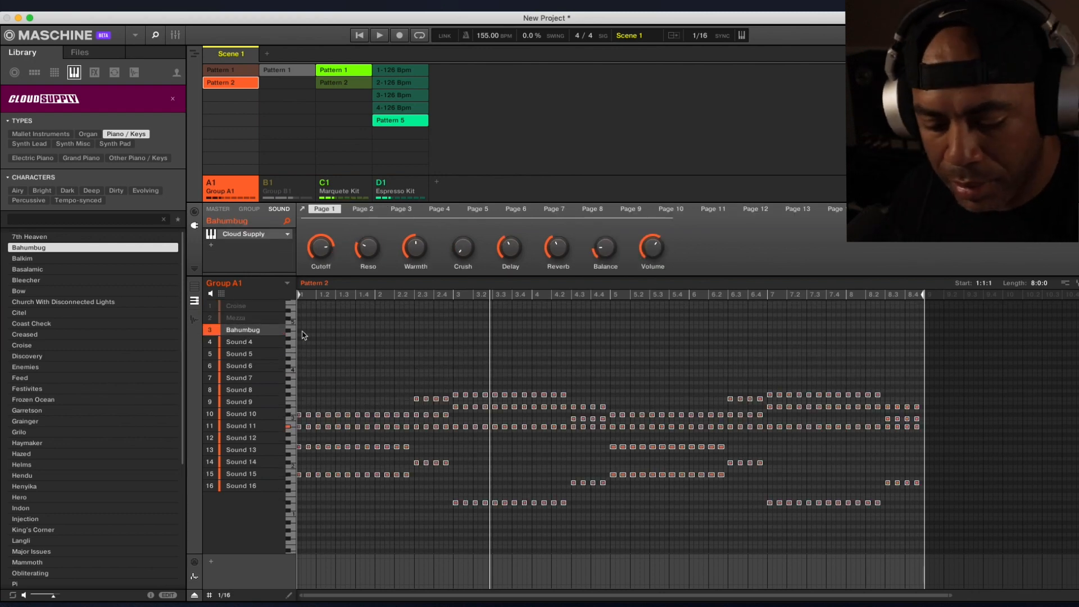
Start playback and shape the Bahumbug sound by lowering its Cutoff and Reverb and raising its Warmth
key(space)
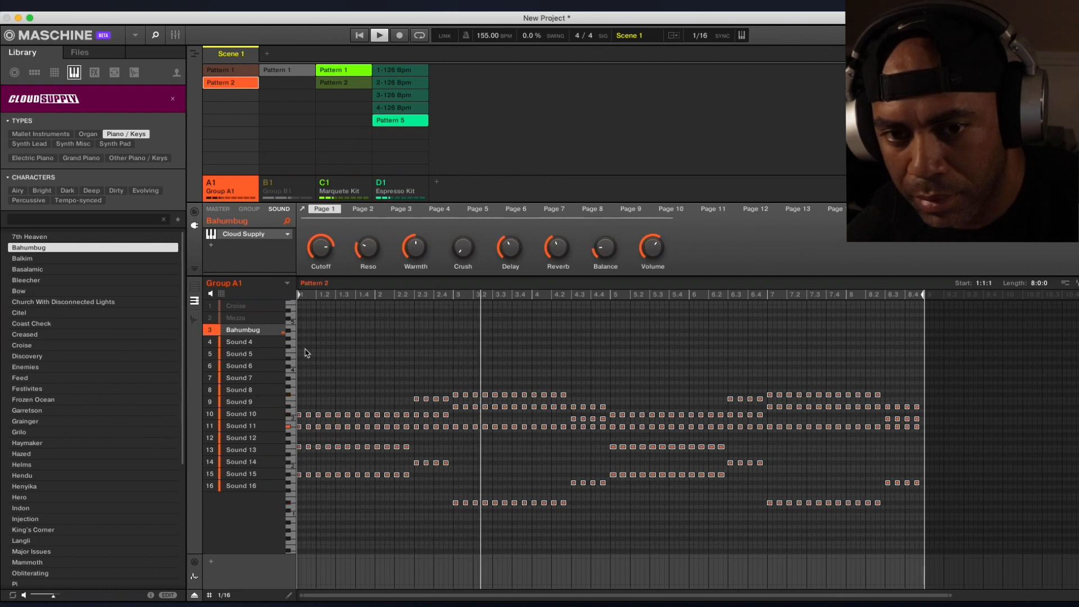
click(191, 286)
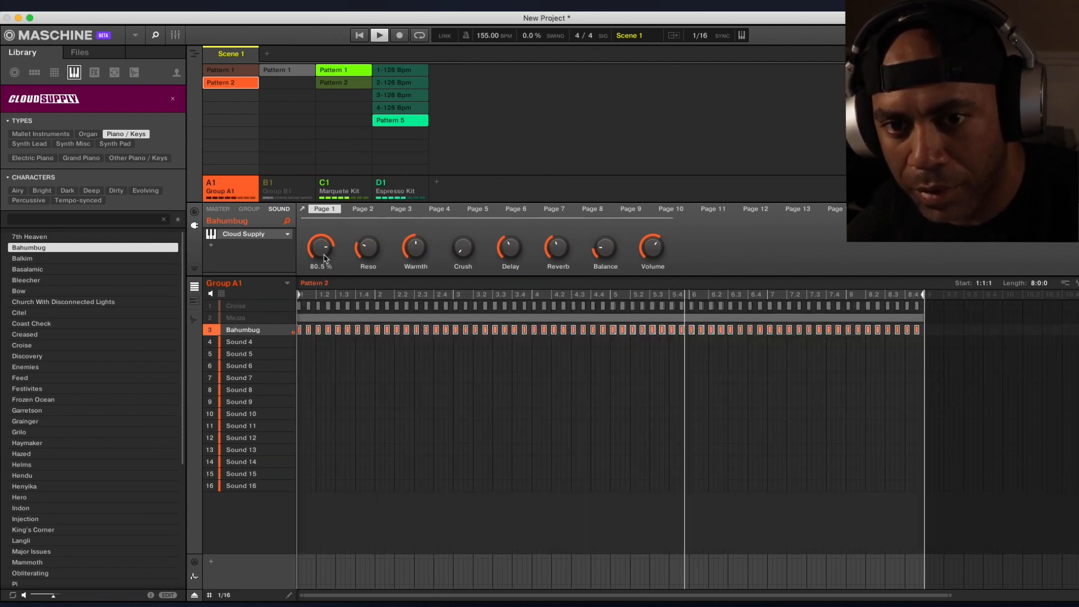
mouse_move(315, 254)
mouse_move(316, 253)
mouse_down()
mouse_move(315, 275)
mouse_move(316, 242)
mouse_up()
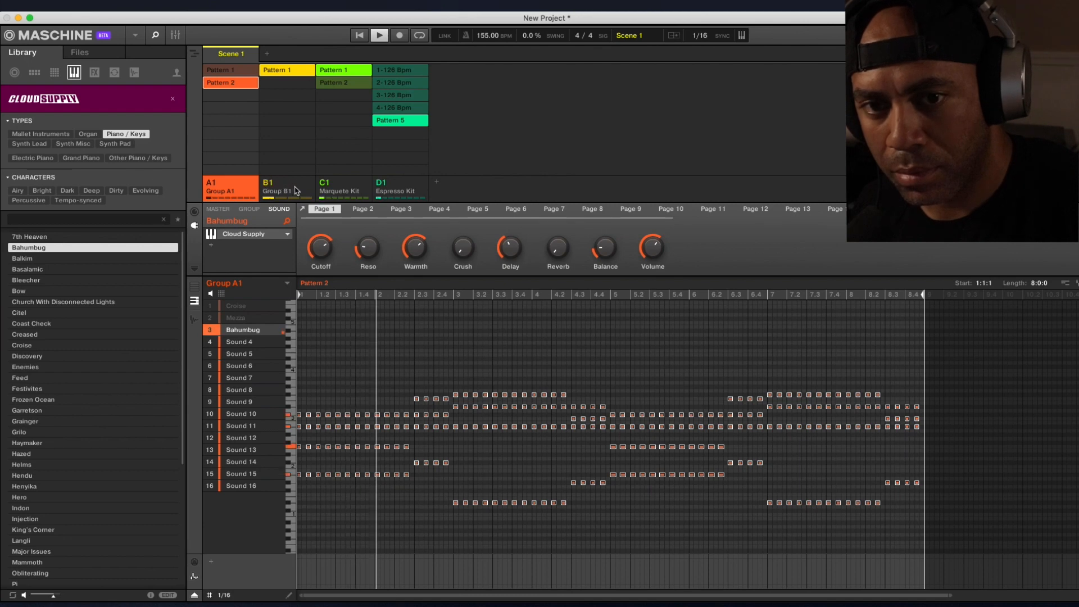
Mute the second Keys sound in Group B1 and keep the first Keys sound playing
click(269, 185)
click(219, 319)
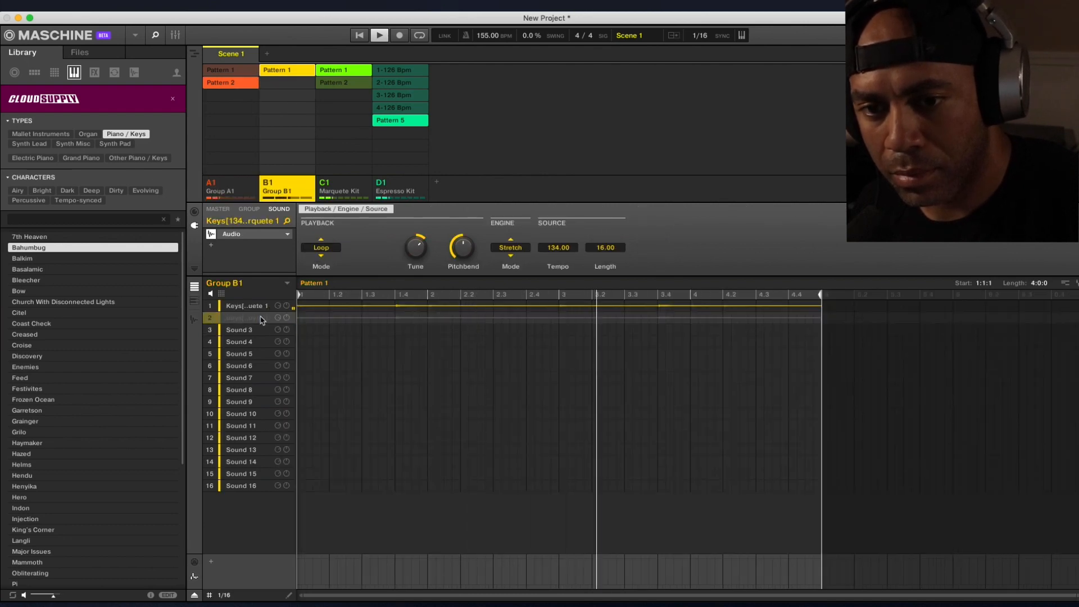
click(220, 318)
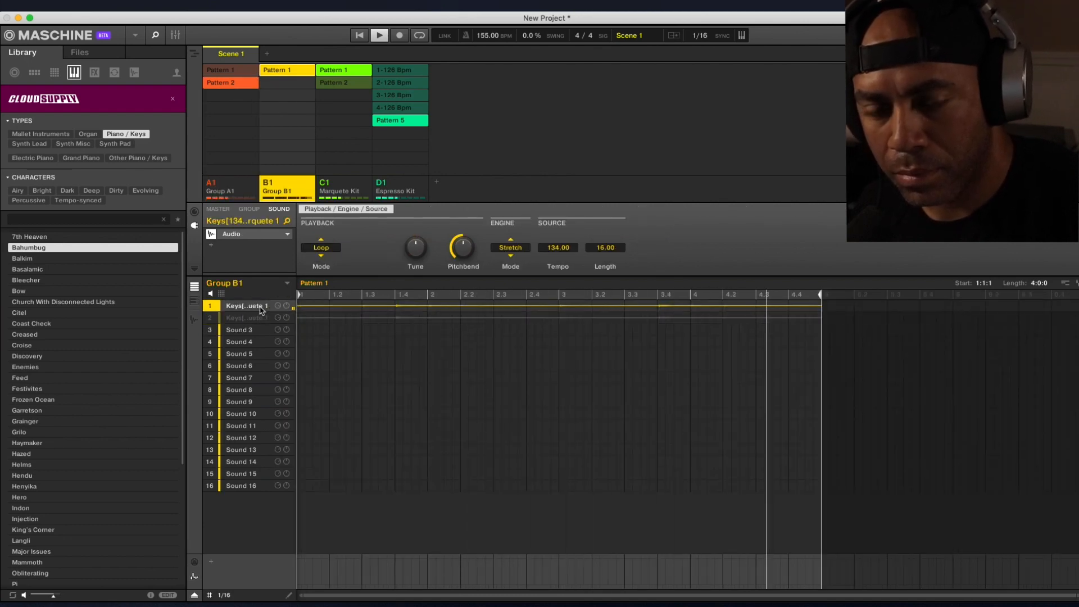
Raise Bahumbug's Crush and Reverb in the Cloud Supply editor and turn its Balance fully to layer A
click(242, 183)
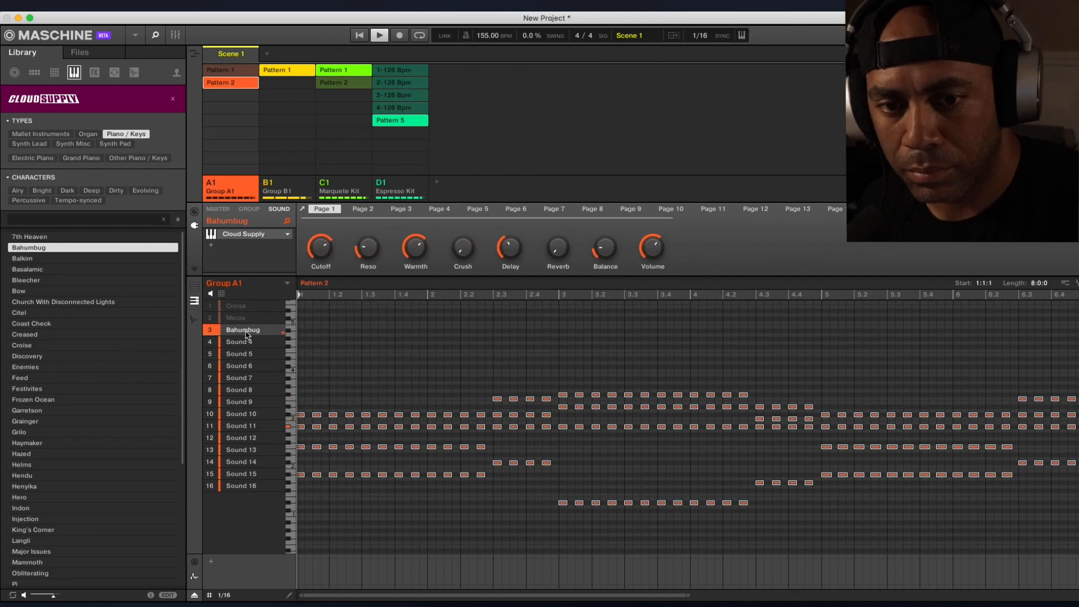
drag(586, 514, 575, 378)
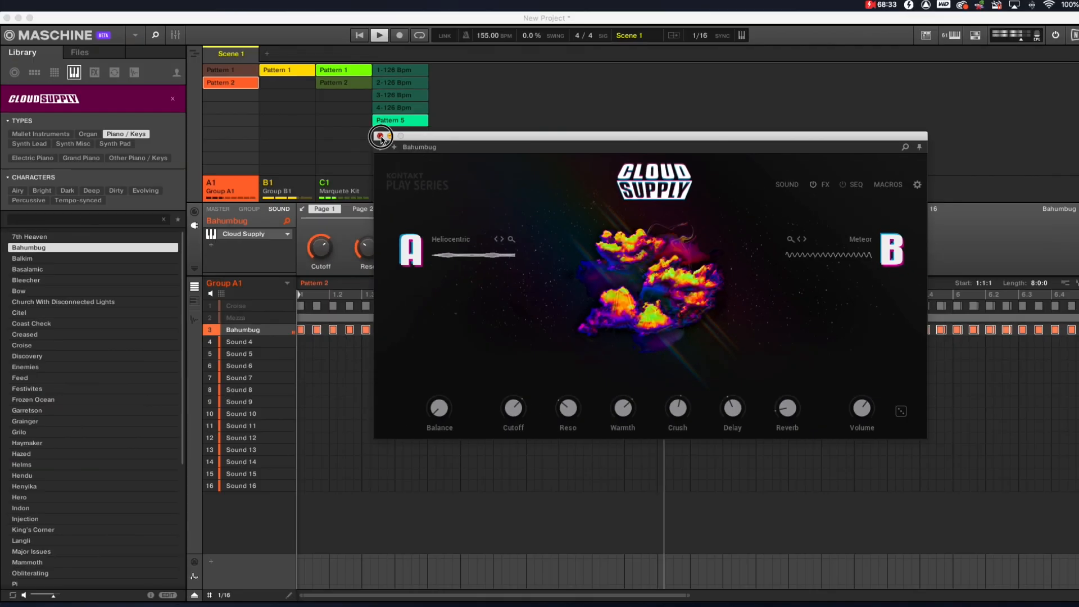
click(87, 58)
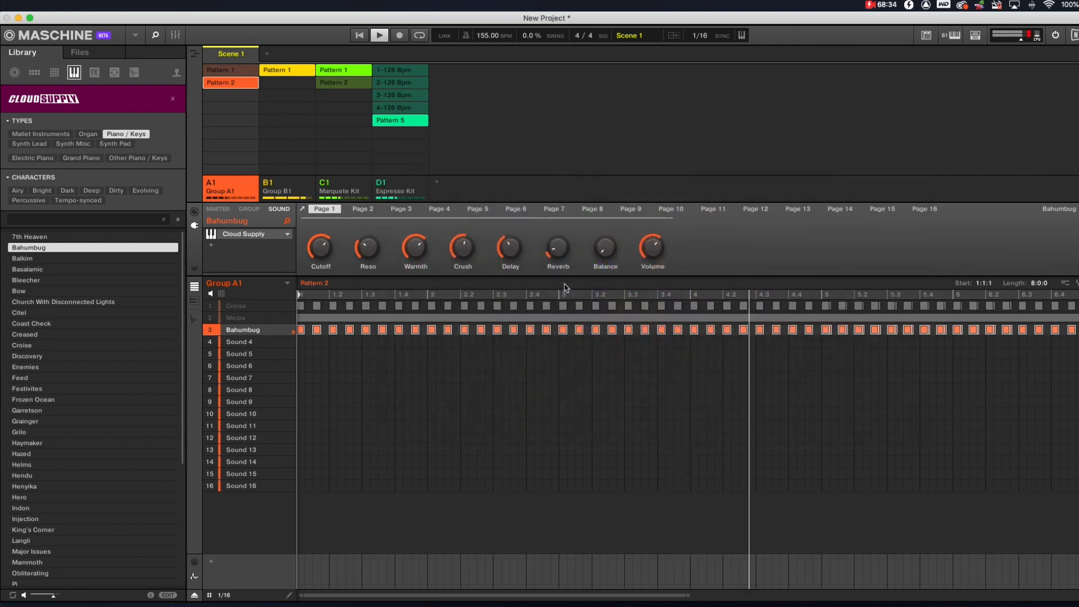
Copy the Compressor with its side-chain setup from the Croise sound and paste it into Bahumbug's empty effect slot
click(291, 185)
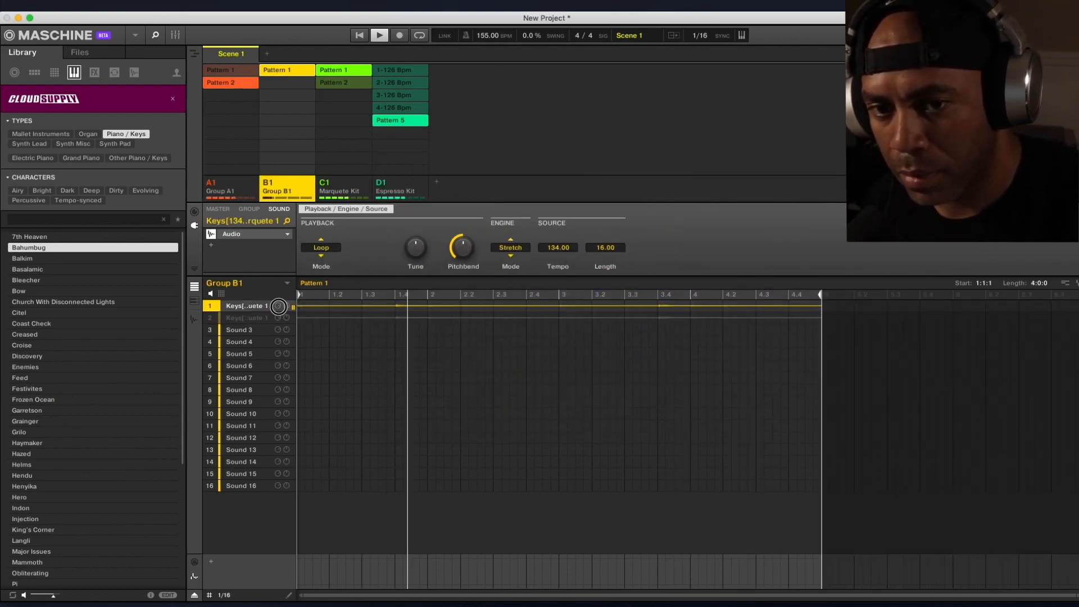
click(235, 186)
click(211, 246)
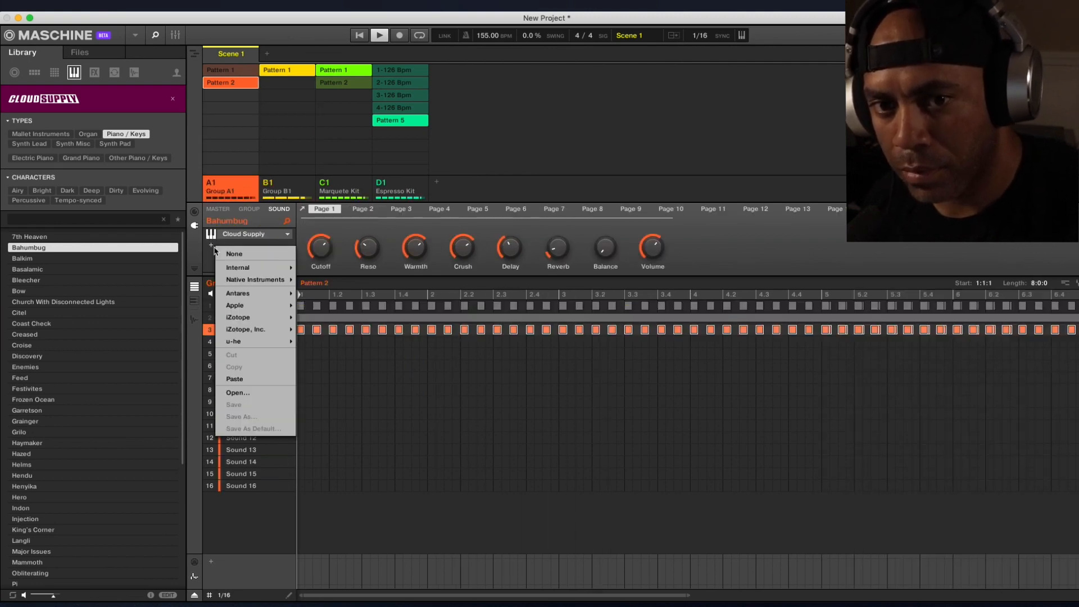
click(239, 242)
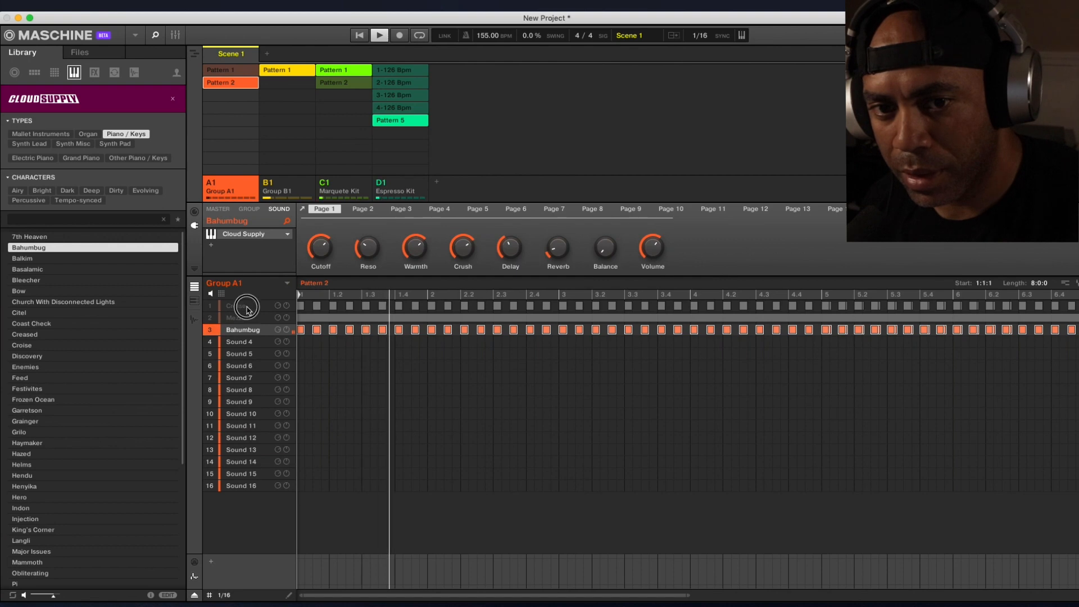
click(246, 311)
click(242, 253)
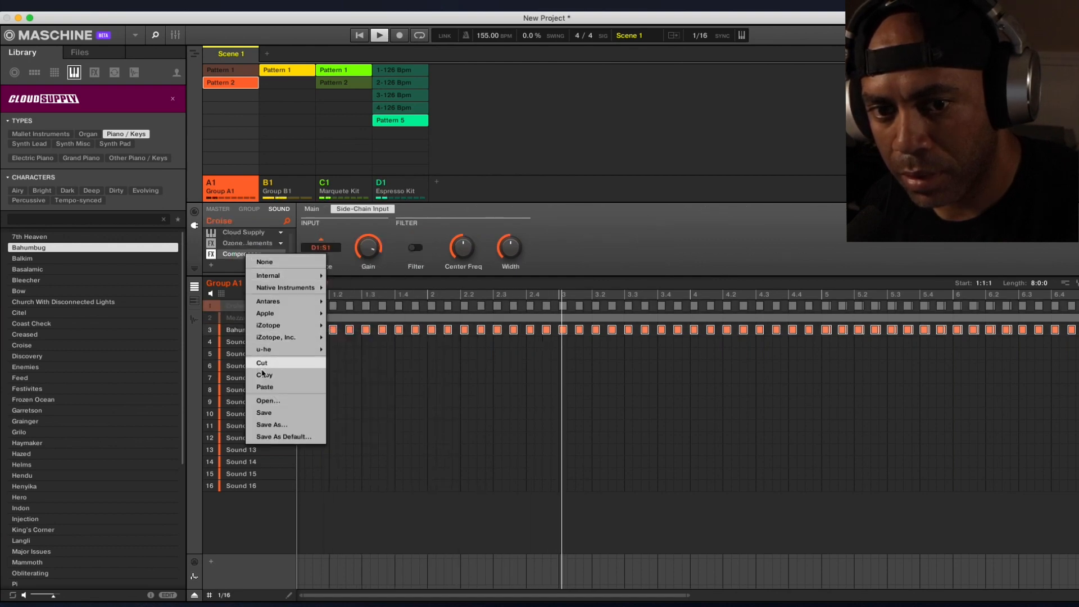
click(264, 374)
click(242, 332)
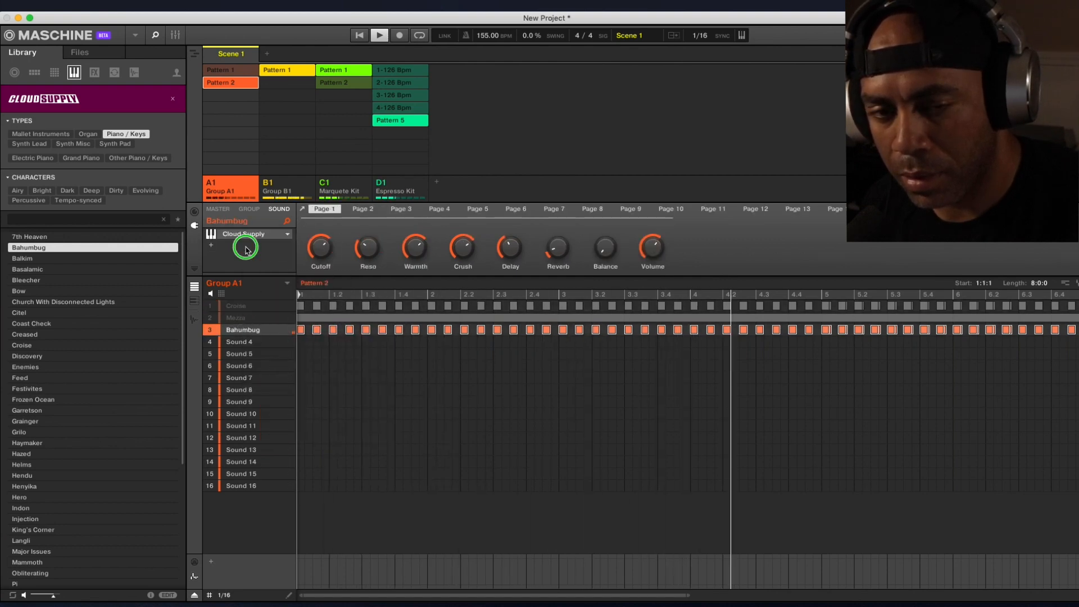
click(211, 245)
click(281, 384)
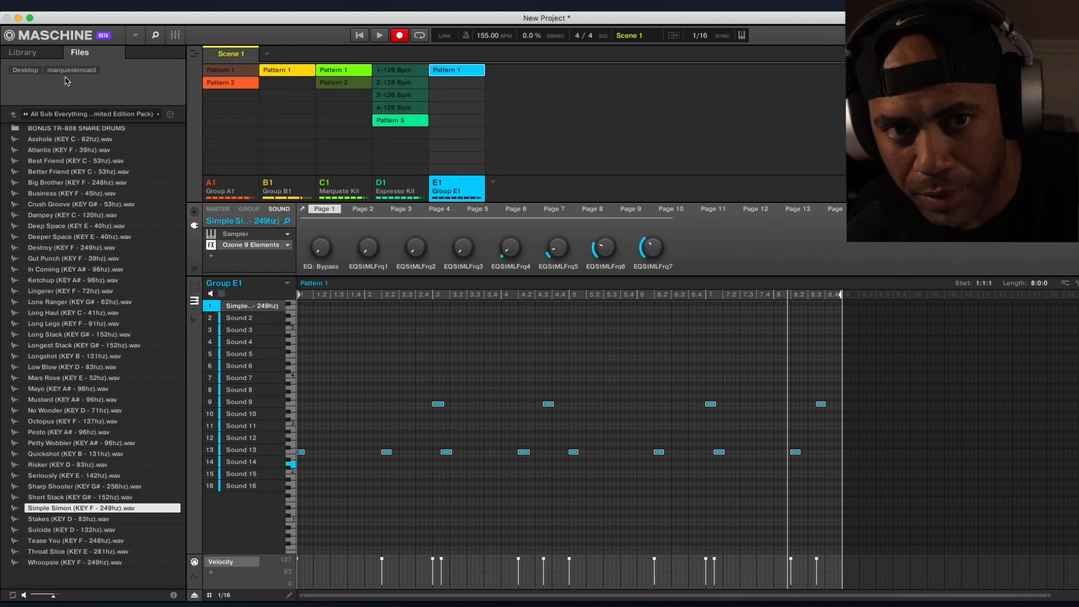
Switch the browser from files to the instrument library and clear the Cloud Supply filter to list all instruments
click(40, 59)
click(72, 92)
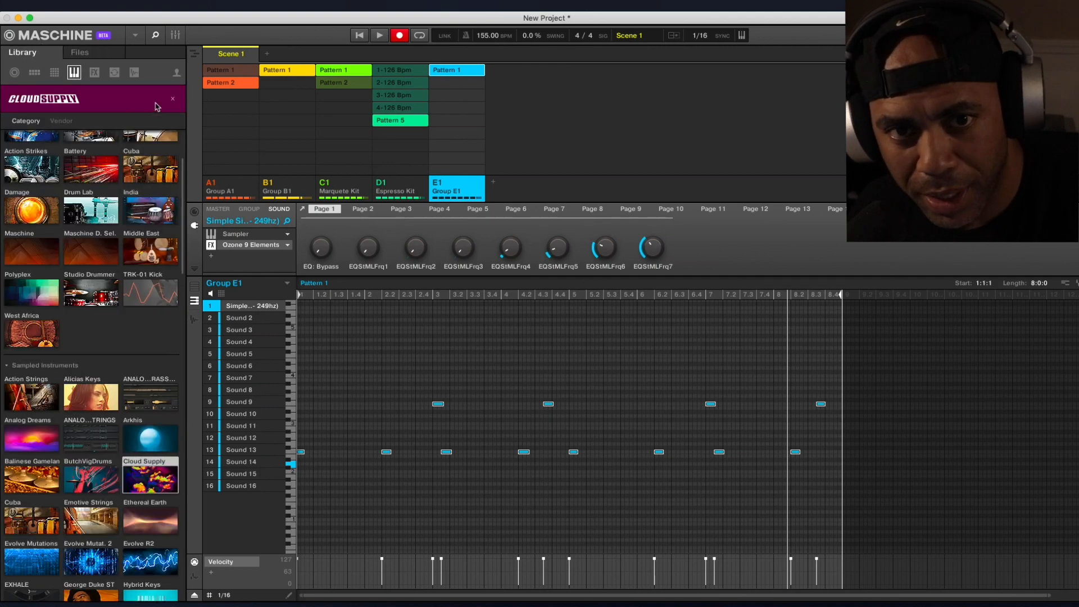
click(173, 100)
click(107, 112)
click(171, 101)
click(172, 101)
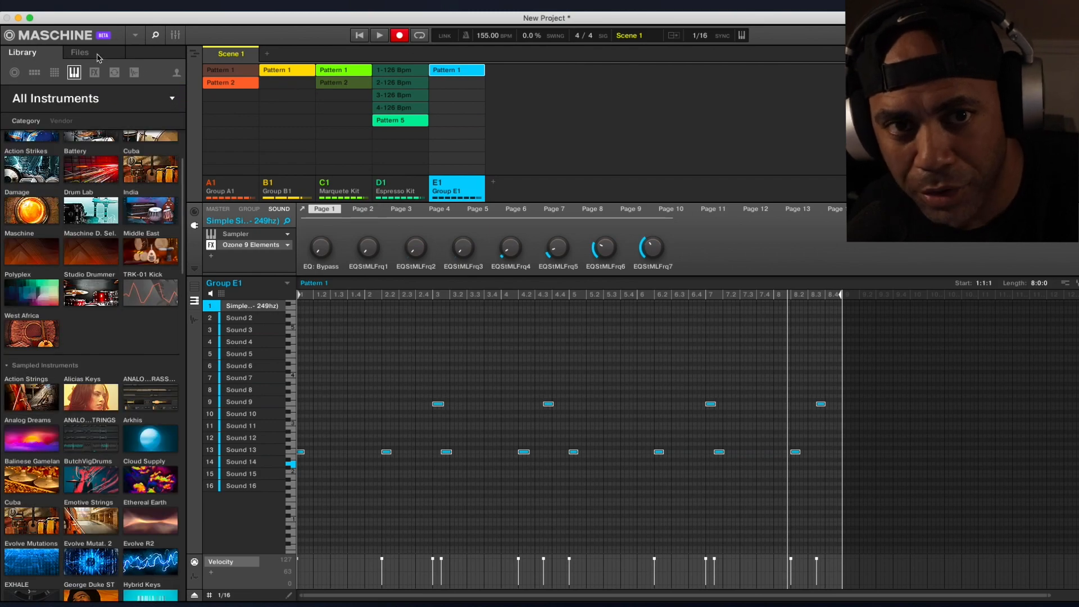
click(40, 56)
Play the scene, go from the Espresso Kit to Group A1's pattern overview, and unmute Group A1
click(386, 200)
key(space)
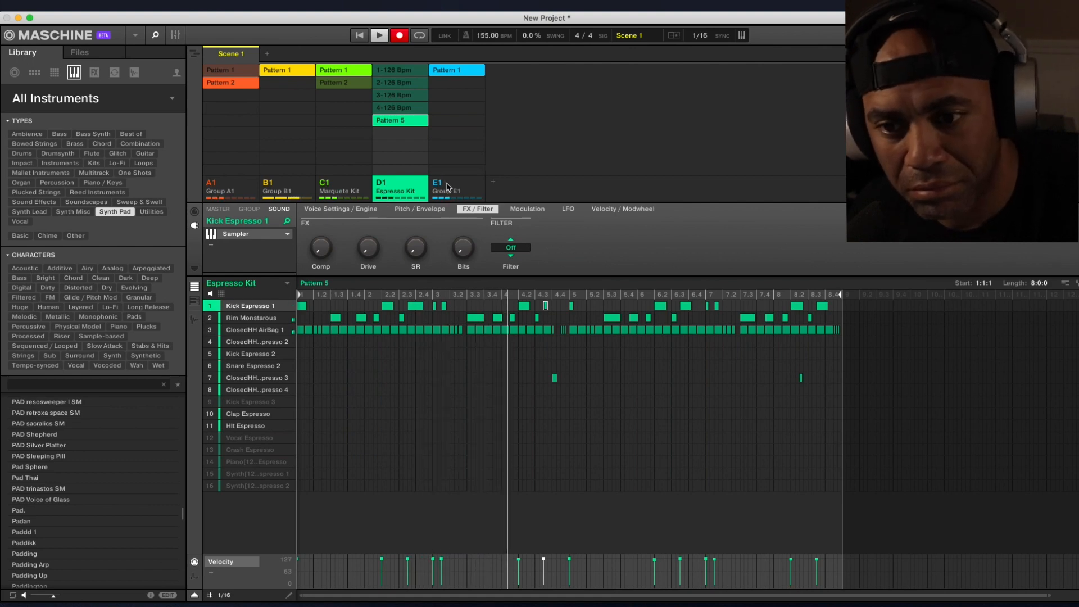
click(246, 191)
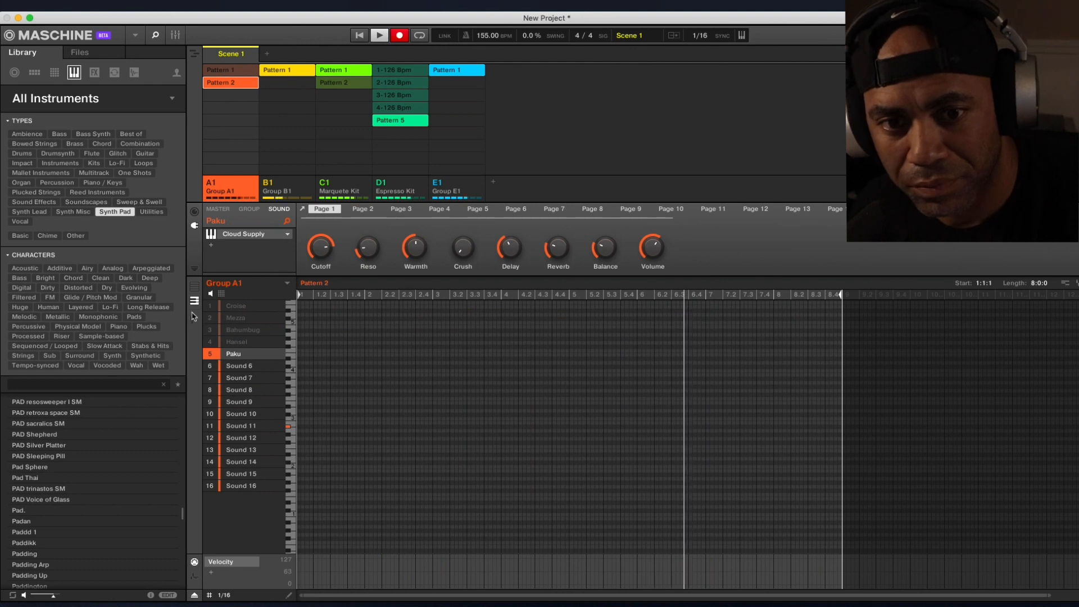
click(194, 287)
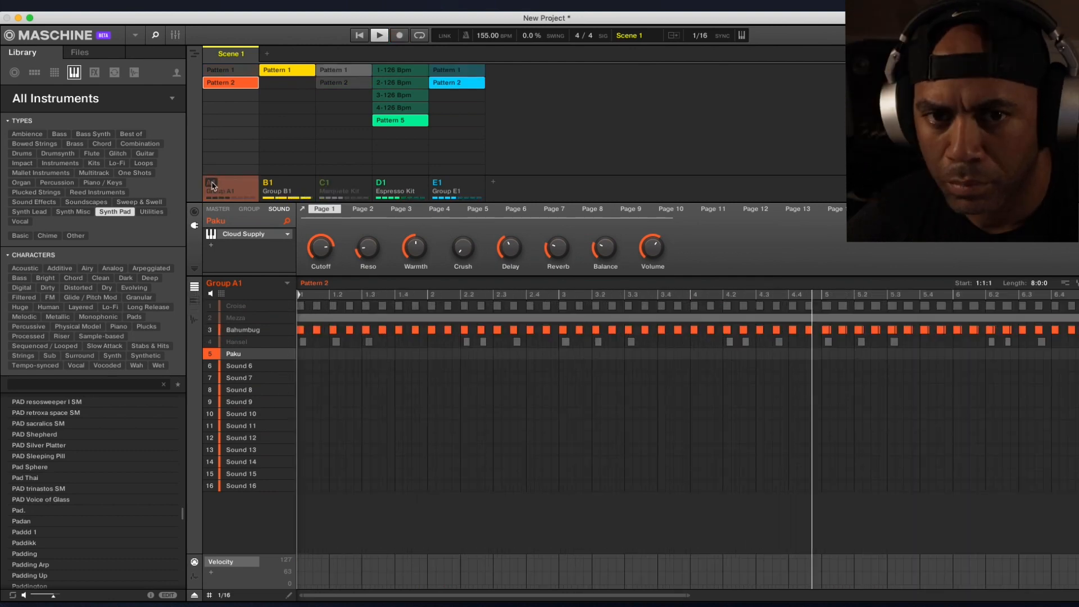
click(212, 184)
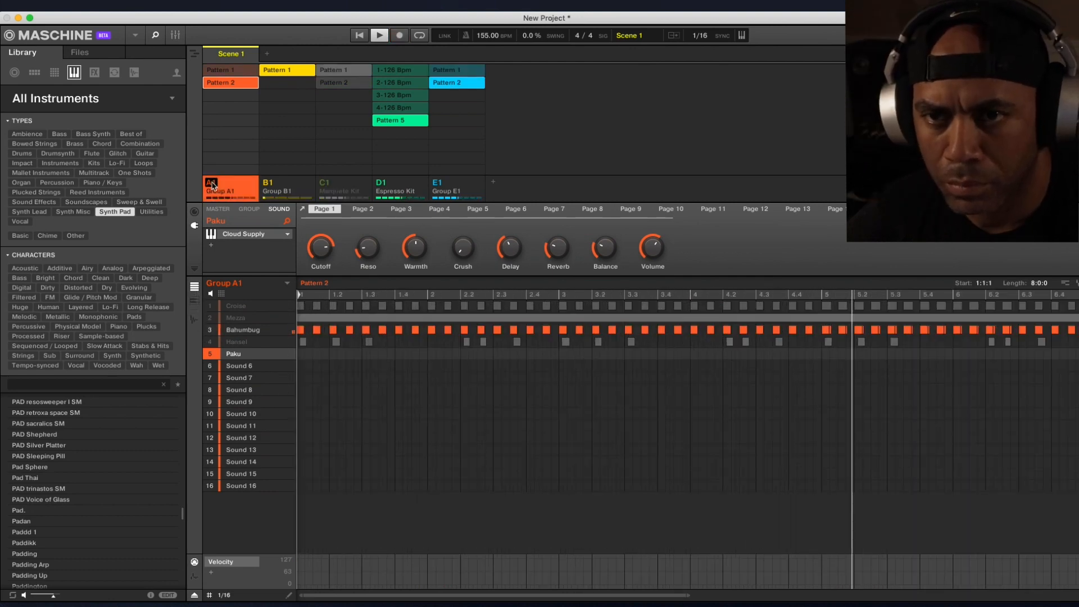
drag(688, 595, 949, 597)
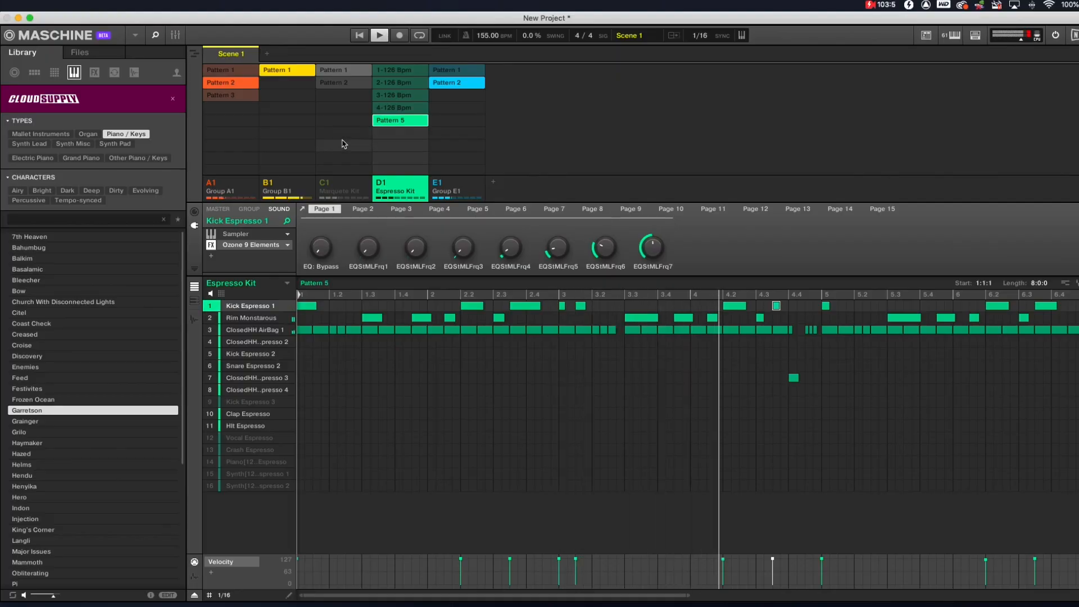
Select Bahumbug in Group A1 and view its chord notes across the whole of Pattern 2
key(1)
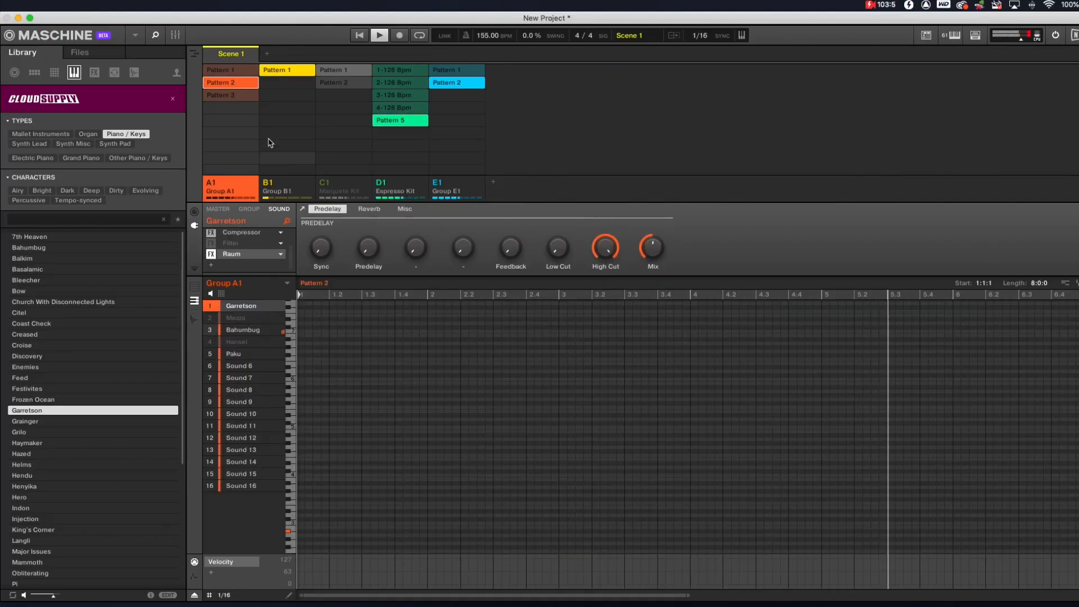
click(250, 333)
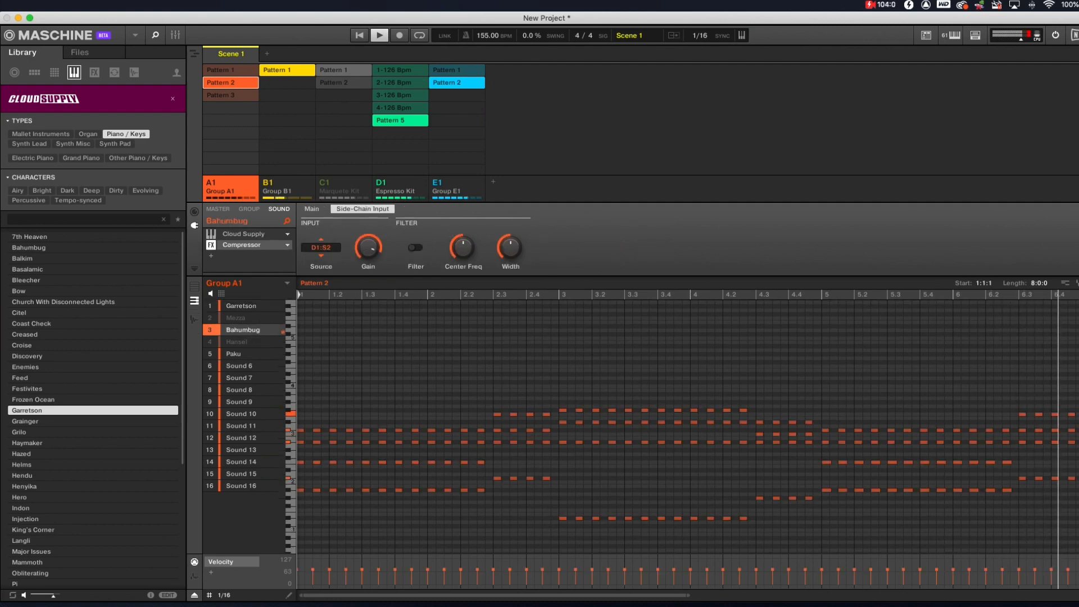
drag(687, 594, 944, 595)
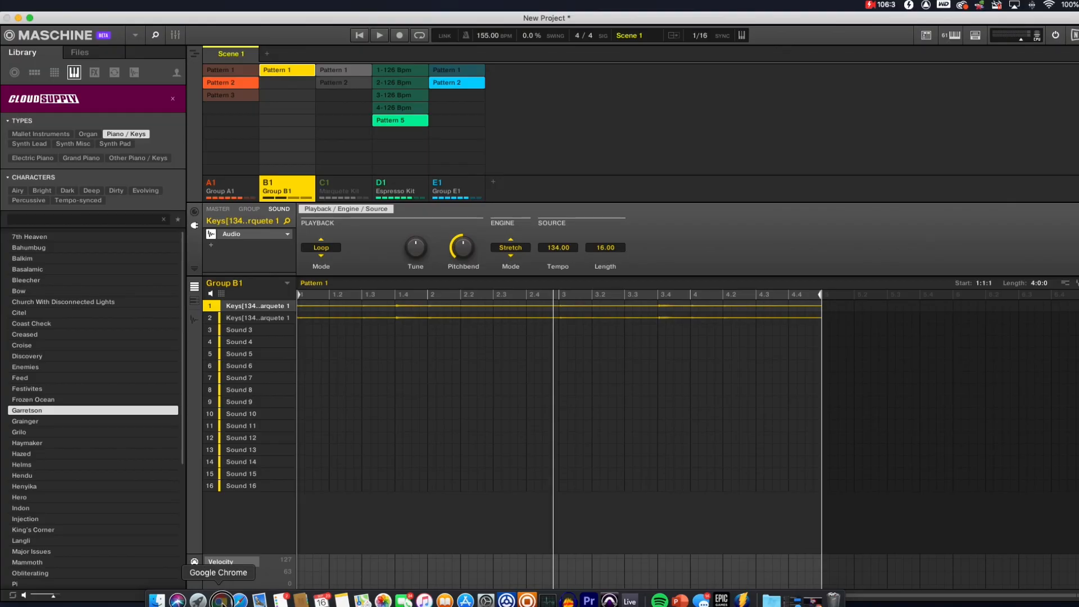
Switch to Google Chrome and read the Cloud Supply product page's feature list, price and instrument description
click(220, 600)
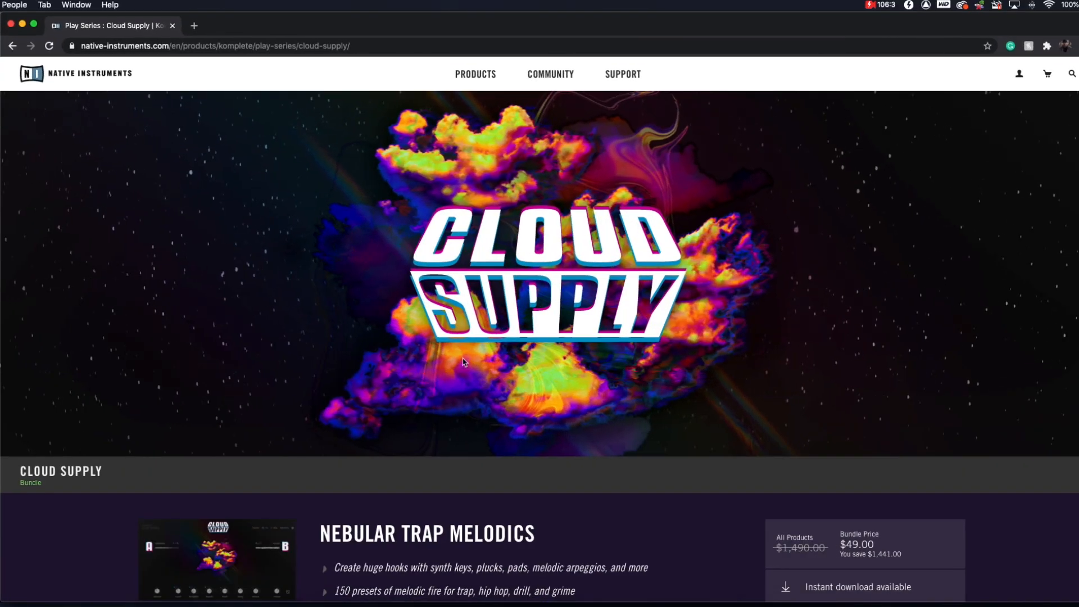
scroll(735, 402, down, 5)
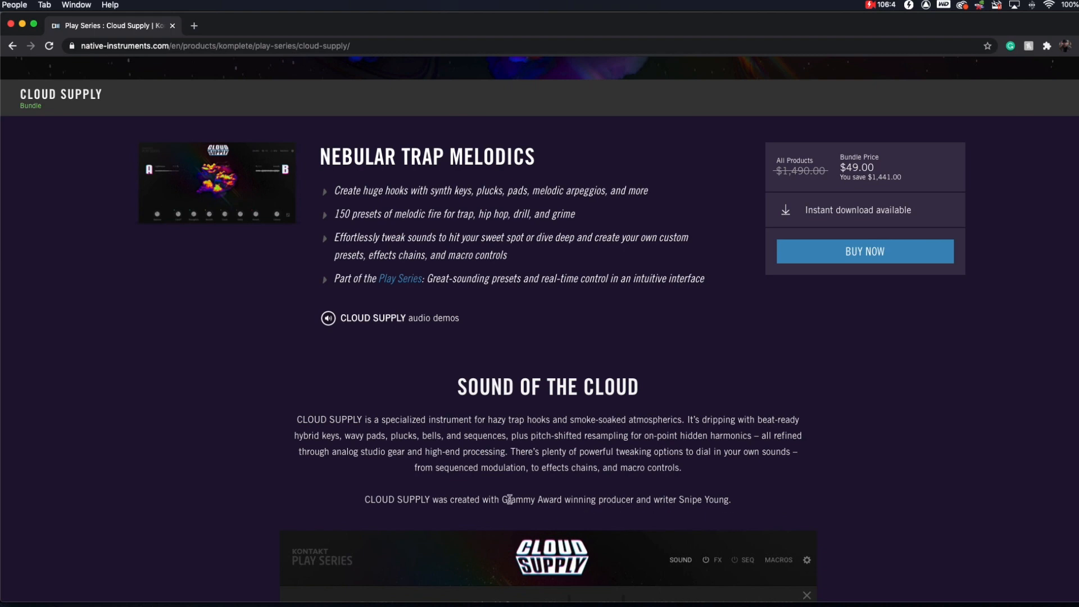
scroll(509, 499, down, 5)
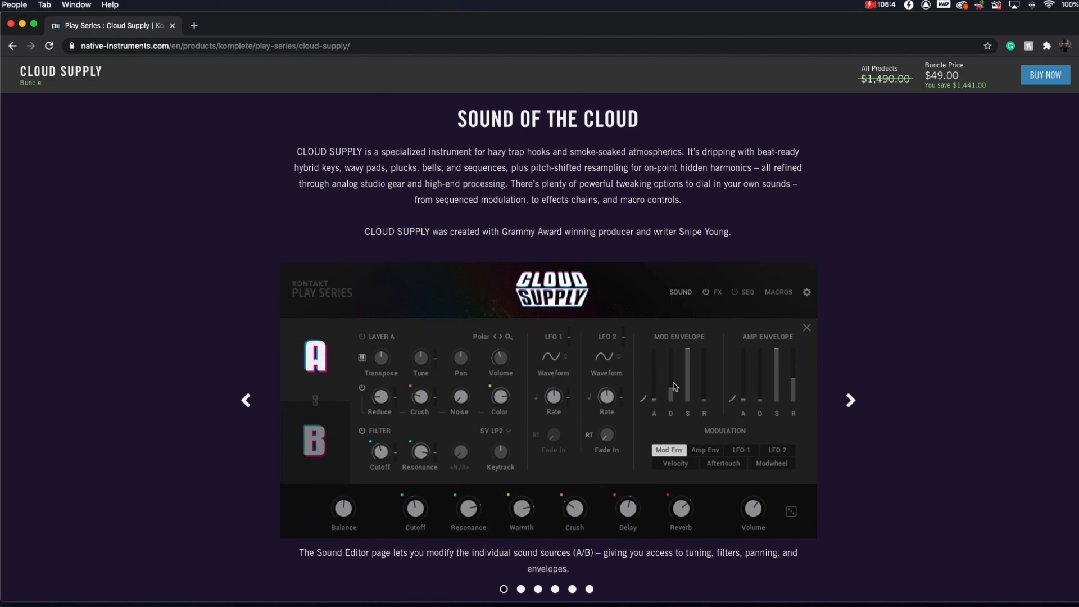
scroll(674, 387, up, 10)
scroll(348, 290, down, 2)
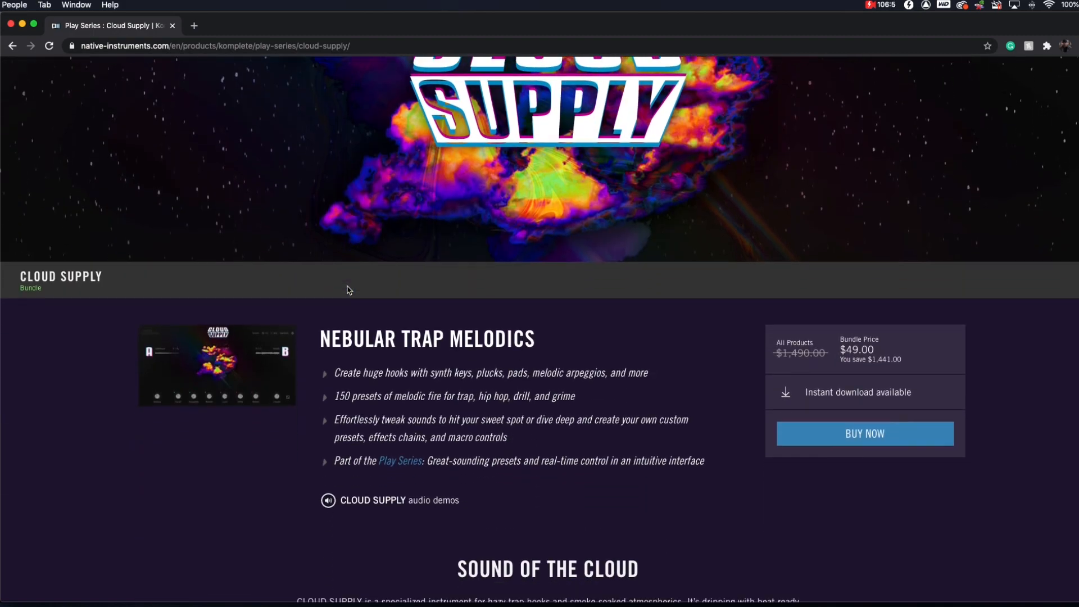
scroll(348, 290, down, 4)
scroll(394, 315, up, 6)
scroll(520, 353, down, 1)
scroll(519, 353, down, 13)
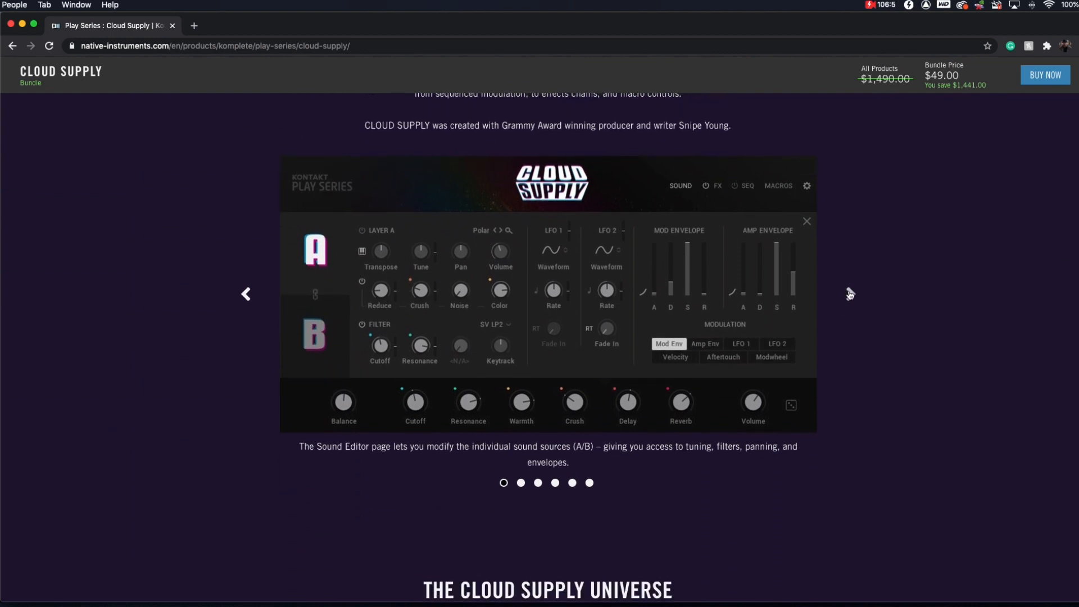
Browse the product page's pictures of the effects, sequencer, macro and settings editors, and return to the page header
click(849, 294)
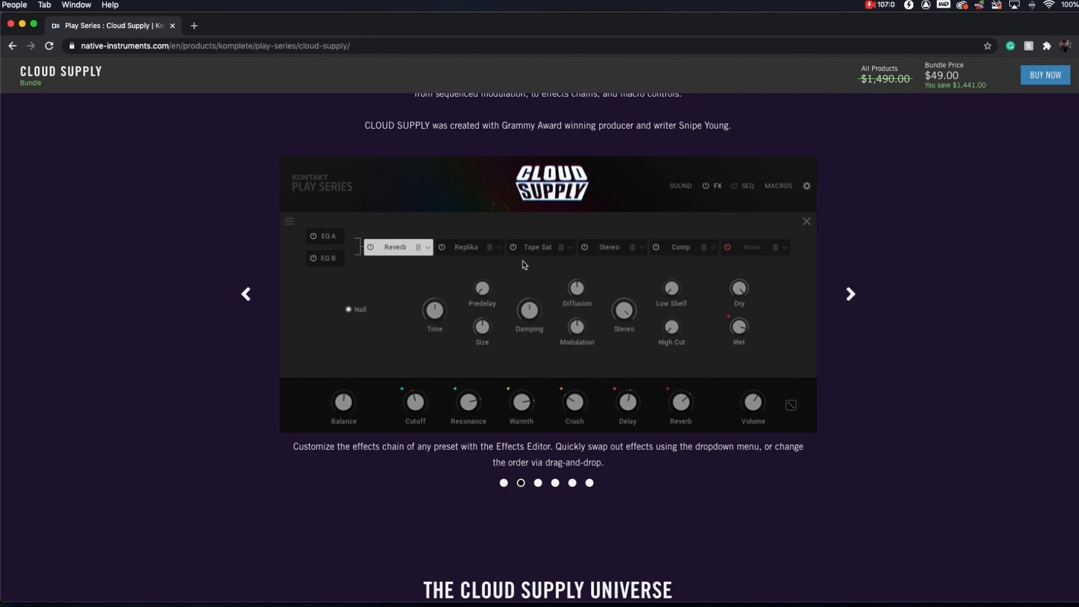
click(850, 294)
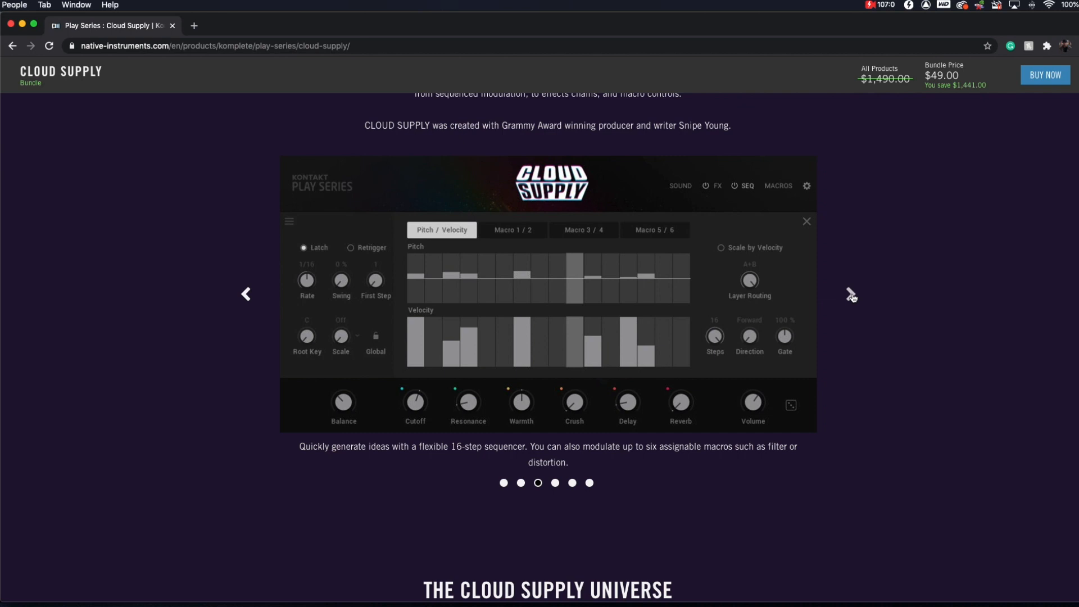
click(851, 294)
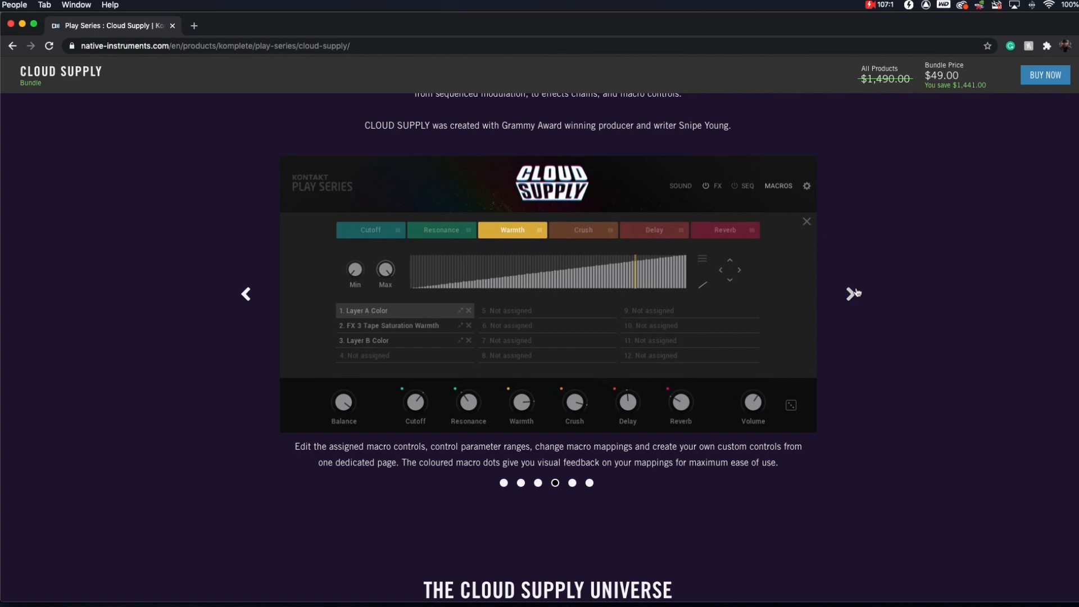
click(849, 295)
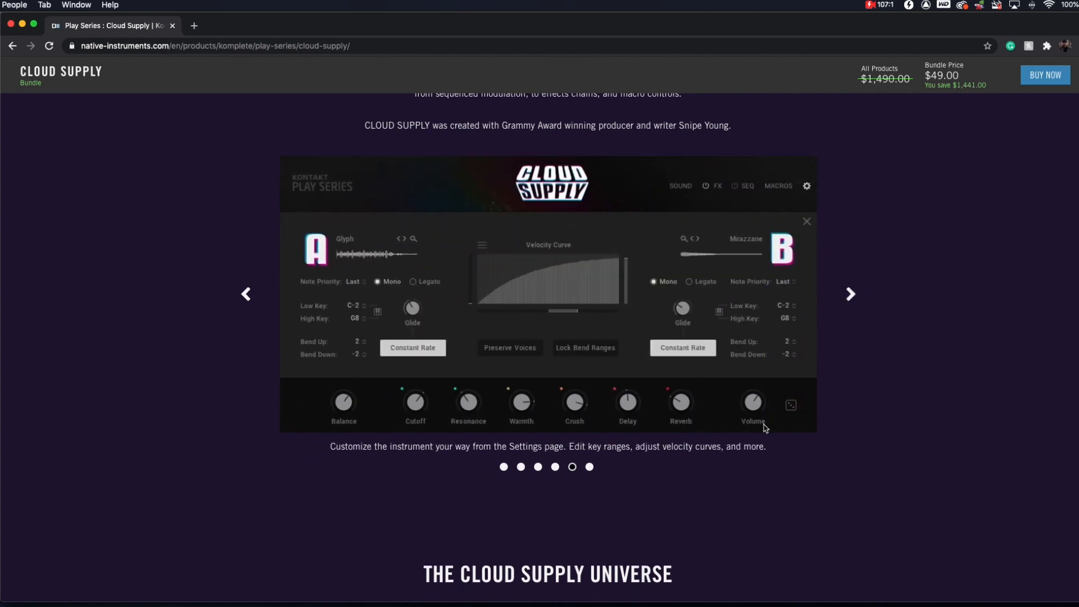
scroll(749, 417, up, 15)
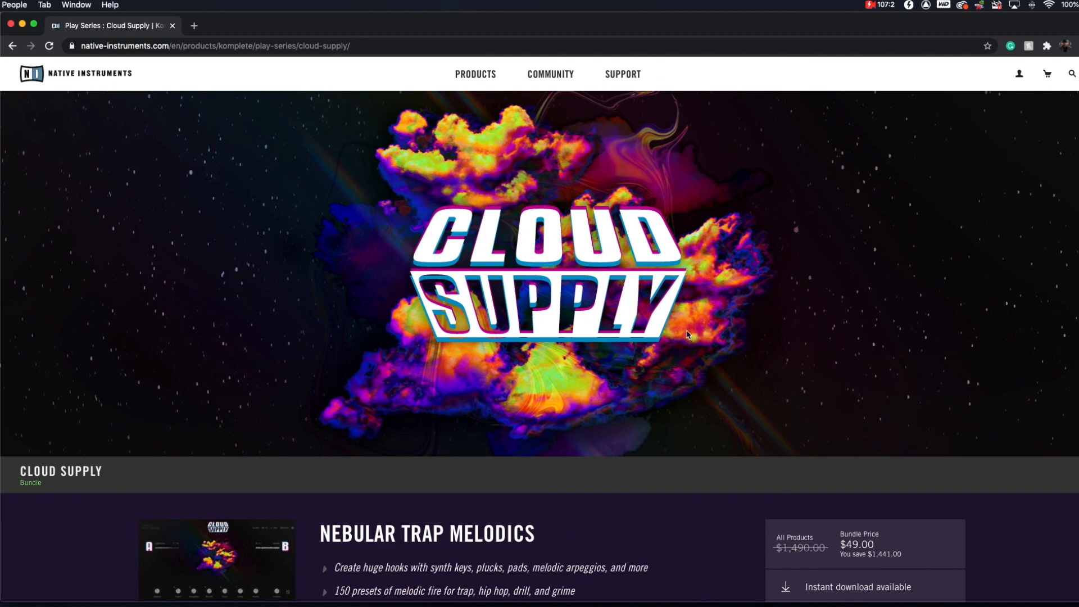
scroll(495, 225, down, 1)
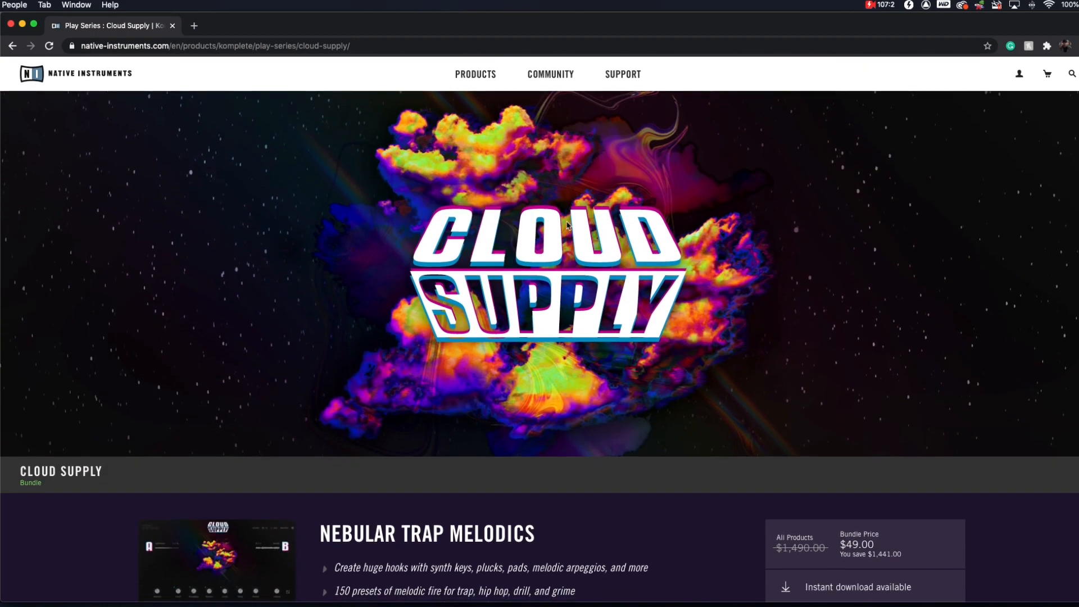